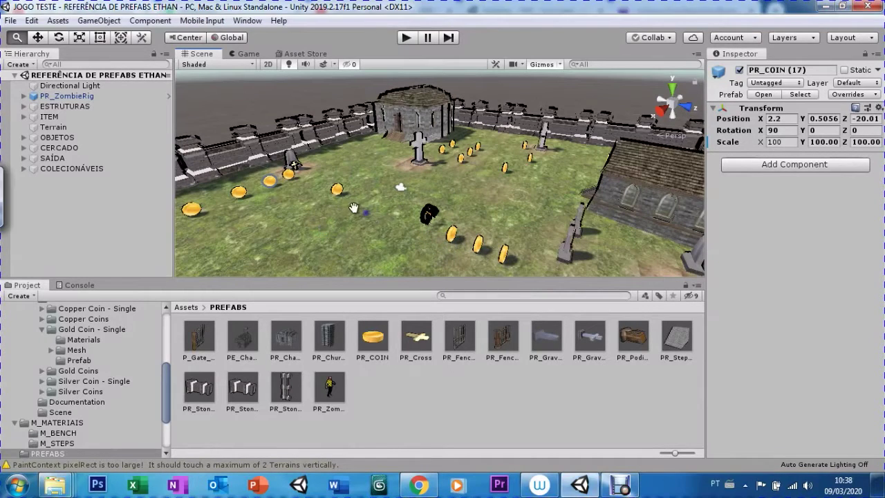
# Slide the first scattered coin toward the other coins.
pyautogui.moveTo(334, 223)
pyautogui.keyDown('alt'); pyautogui.mouseDown()
pyautogui.moveTo(251, 188)
pyautogui.moveTo(310, 179)
pyautogui.mouseUp(); pyautogui.keyUp('alt')
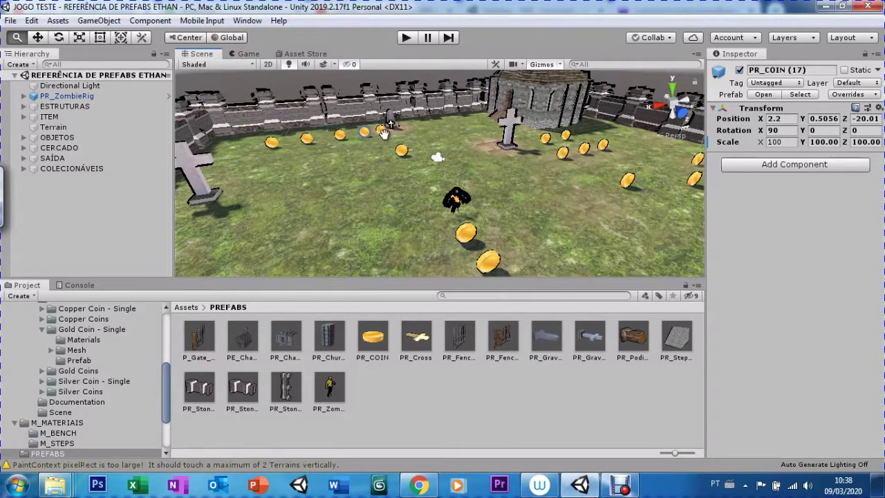
pyautogui.scroll(2, 378, 161)
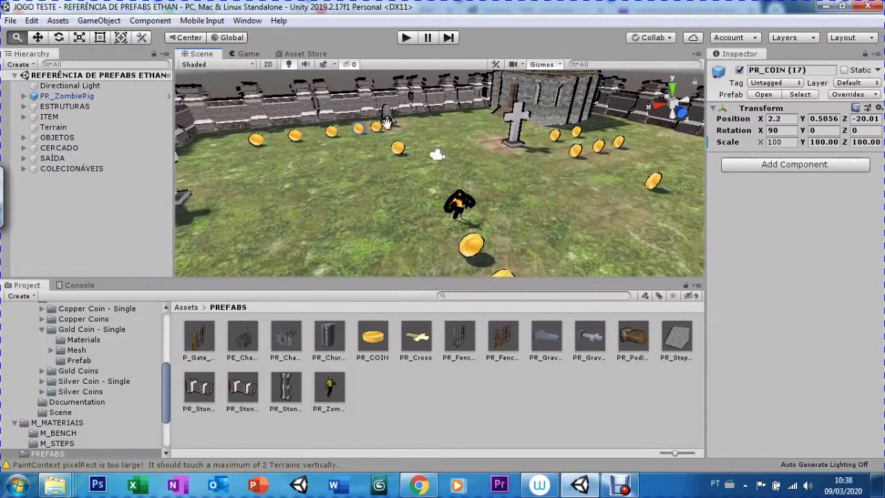
pyautogui.scroll(-3, 358, 133)
pyautogui.scroll(1, 373, 159)
pyautogui.scroll(2, 388, 180)
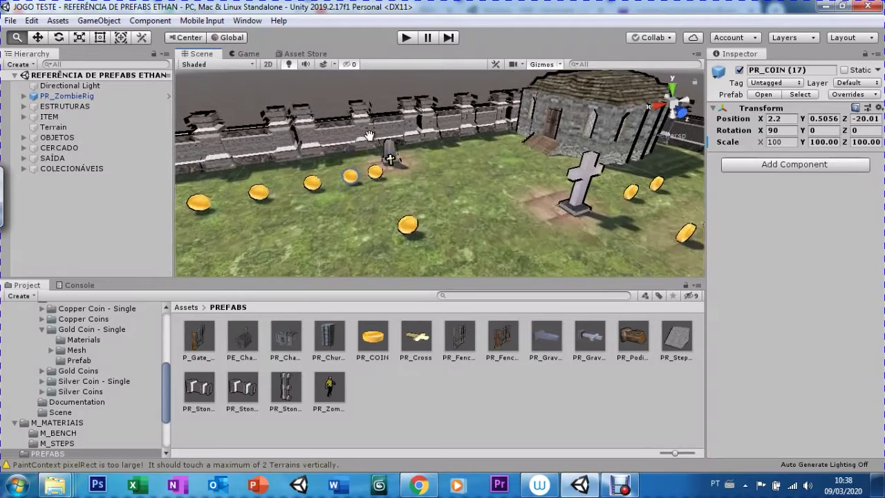
pyautogui.scroll(2, 400, 196)
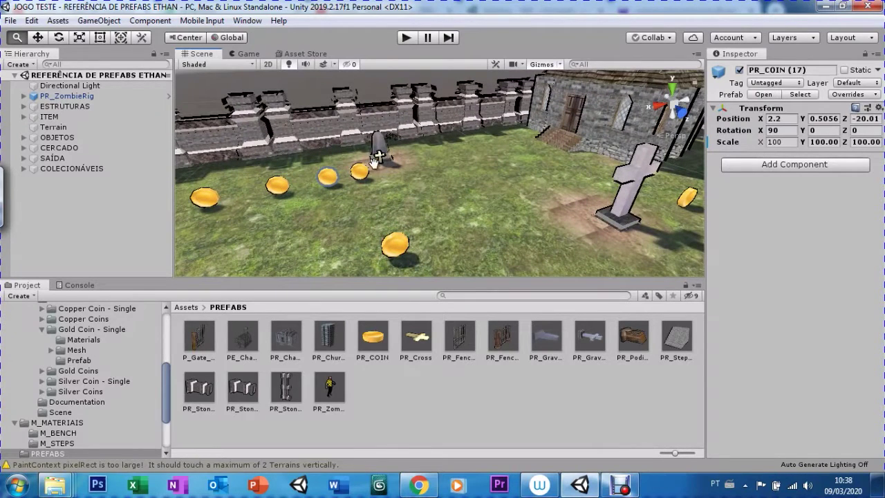
pyautogui.scroll(-2, 380, 206)
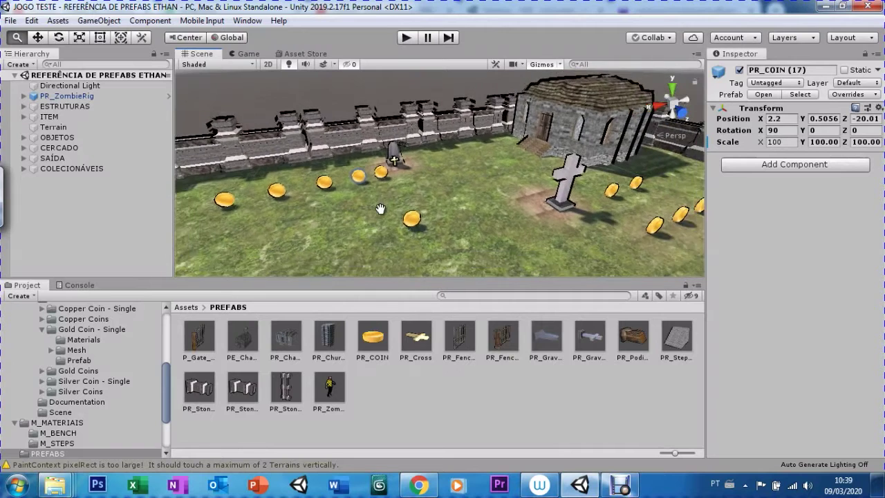
pyautogui.scroll(-2, 380, 209)
pyautogui.scroll(-1, 380, 207)
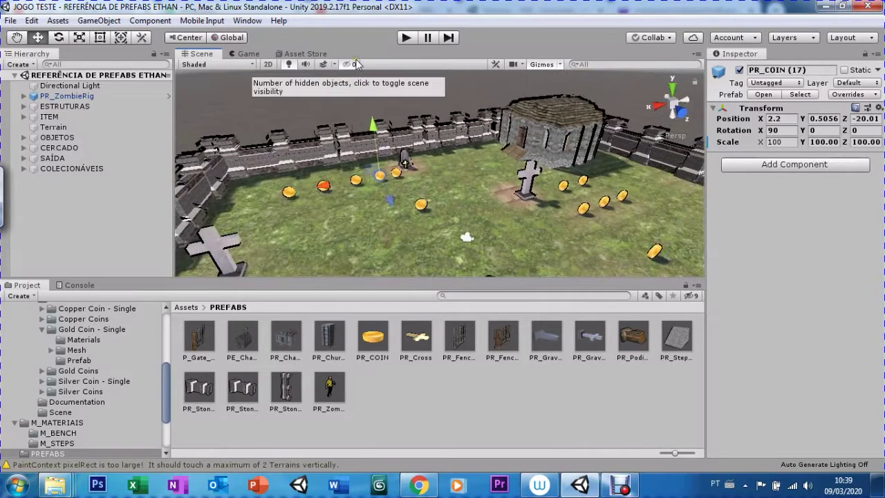
pyautogui.moveTo(369, 168); pyautogui.dragTo(418, 212)
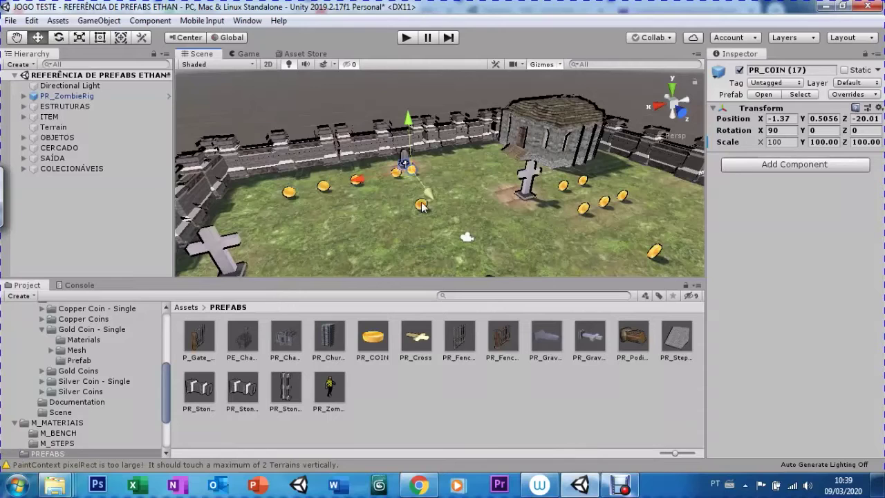
# Move PR_COIN (13) from the COLECIONÁVEIS group toward the headstone row.
pyautogui.click(356, 181)
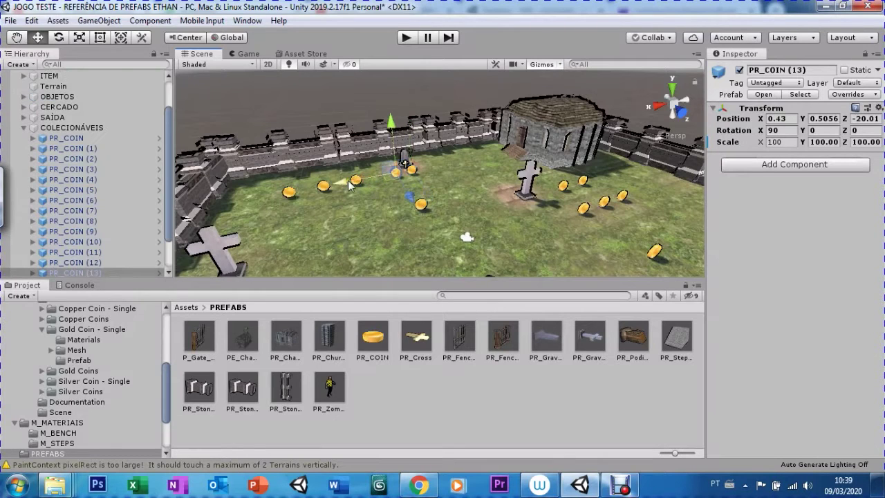
pyautogui.click(367, 177)
pyautogui.click(356, 180)
pyautogui.moveTo(370, 182); pyautogui.dragTo(424, 219)
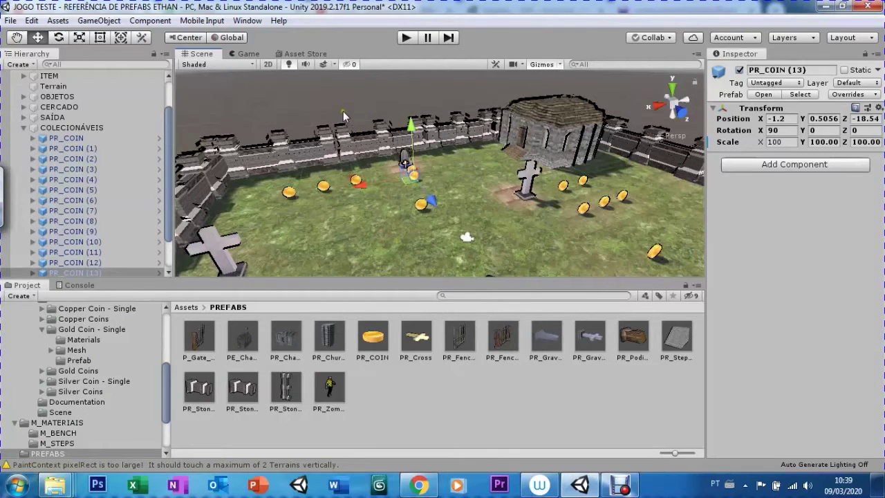
# Line up PR_COIN (16) and PR_COIN (15) with the coin row.
pyautogui.click(354, 183)
pyautogui.click(355, 184)
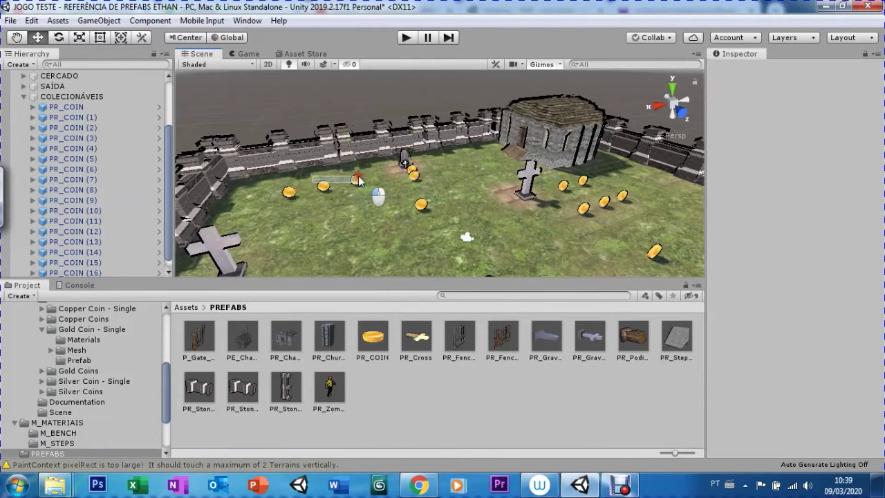
pyautogui.click(355, 184)
pyautogui.moveTo(356, 181); pyautogui.dragTo(438, 205)
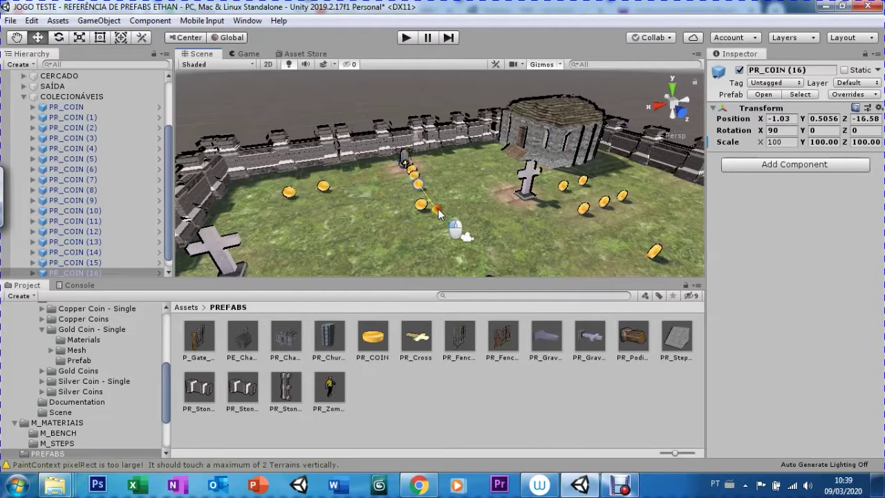
pyautogui.click(322, 188)
pyautogui.moveTo(269, 194)
pyautogui.mouseDown()
pyautogui.moveTo(381, 197)
pyautogui.moveTo(439, 215)
pyautogui.mouseUp()
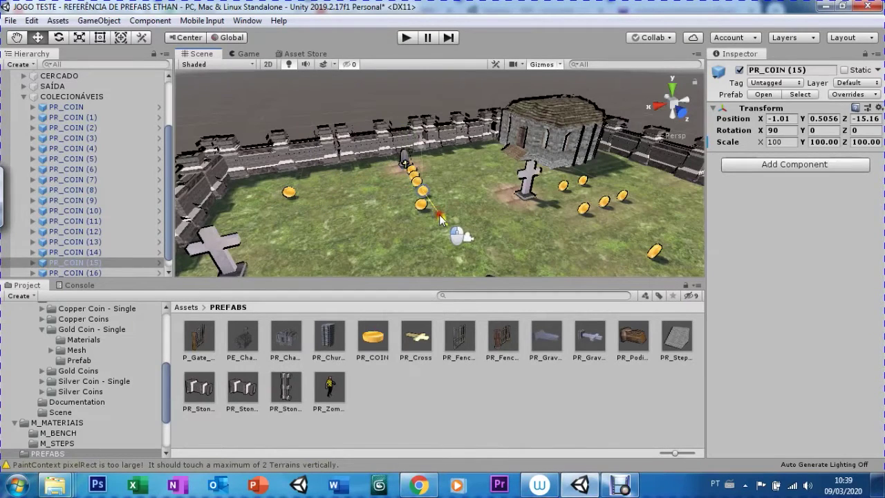
# Move PR_COIN (12) into the row and PR_COIN (14) to its front end at Z -9.
pyautogui.click(561, 188)
pyautogui.moveTo(561, 188); pyautogui.dragTo(423, 228)
pyautogui.click(289, 194)
pyautogui.moveTo(290, 198); pyautogui.dragTo(384, 173)
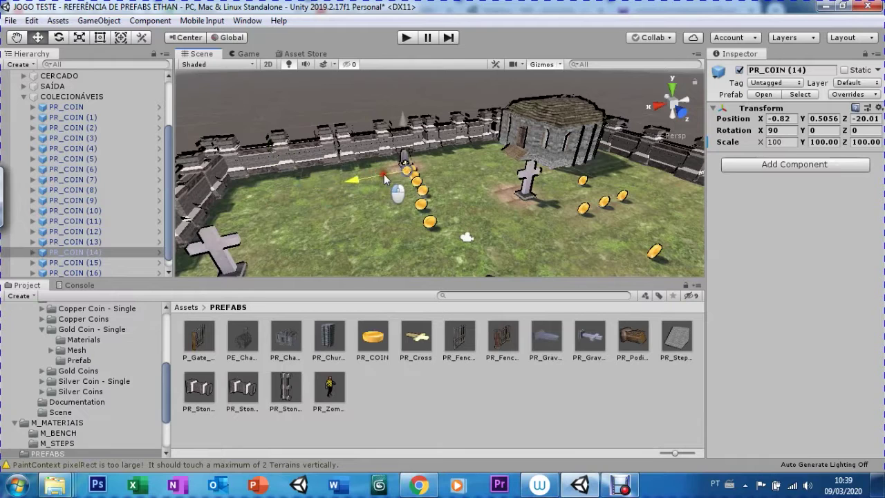
pyautogui.moveTo(383, 174); pyautogui.dragTo(449, 238)
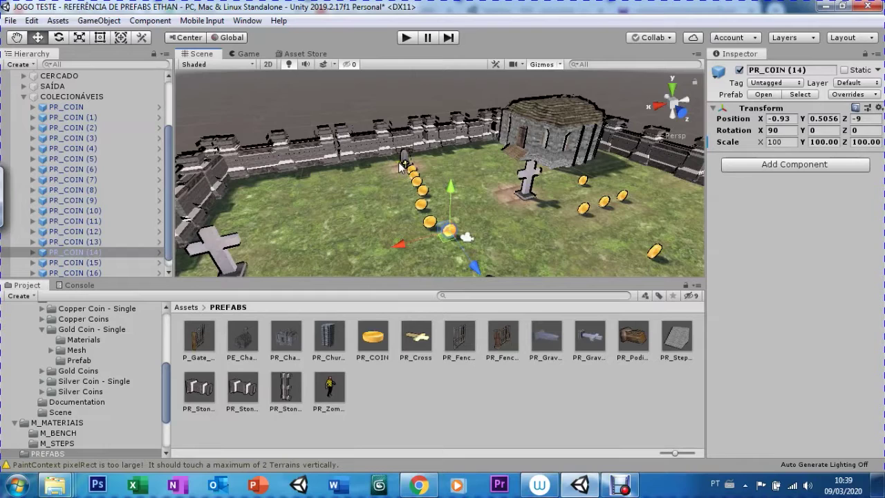
pyautogui.moveTo(397, 176)
pyautogui.keyDown('alt'); pyautogui.mouseDown()
pyautogui.moveTo(460, 220)
pyautogui.moveTo(555, 219)
pyautogui.moveTo(592, 235)
pyautogui.mouseUp(); pyautogui.keyUp('alt')
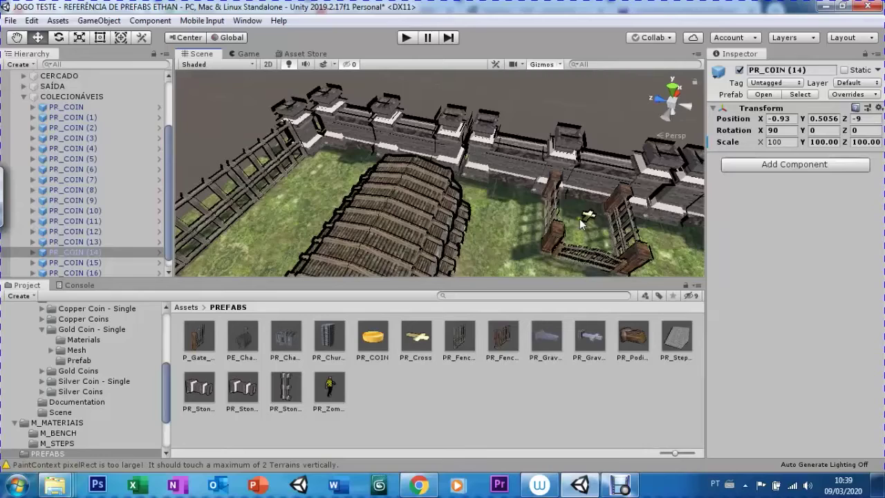
# Orbit the Scene view around the wall, fences and coin row.
pyautogui.moveTo(582, 212)
pyautogui.keyDown('alt'); pyautogui.mouseDown()
pyautogui.moveTo(557, 216)
pyautogui.moveTo(674, 203)
pyautogui.mouseUp(); pyautogui.keyUp('alt')
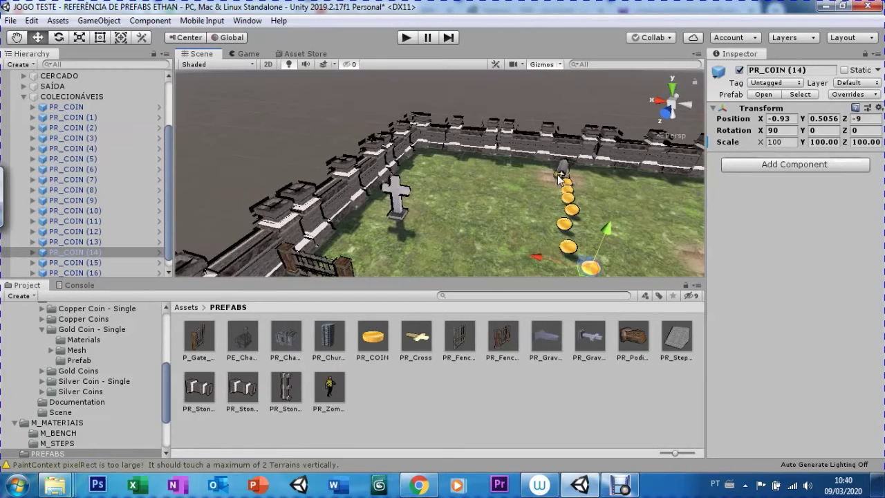
pyautogui.keyDown('alt'); pyautogui.moveTo(564, 179); pyautogui.dragTo(413, 244); pyautogui.keyUp('alt')
pyautogui.moveTo(401, 213)
pyautogui.keyDown('alt'); pyautogui.mouseDown()
pyautogui.moveTo(268, 221)
pyautogui.moveTo(305, 216)
pyautogui.mouseUp(); pyautogui.keyUp('alt')
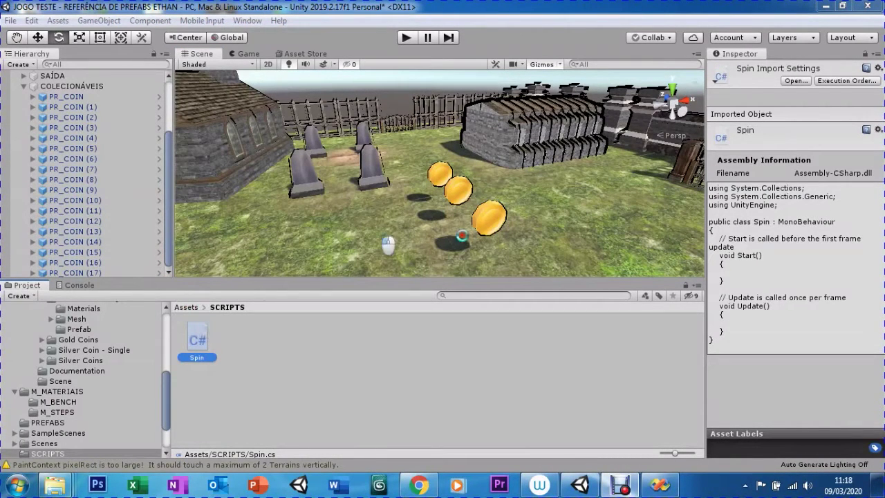
# Show the top-level Assets folders and select coins PR_COIN through PR_COIN (17).
pyautogui.click(458, 215)
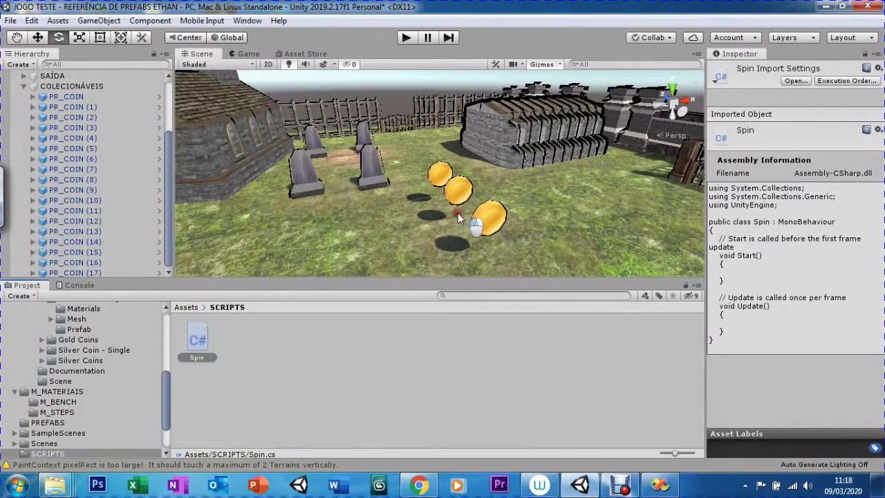
pyautogui.click(185, 308)
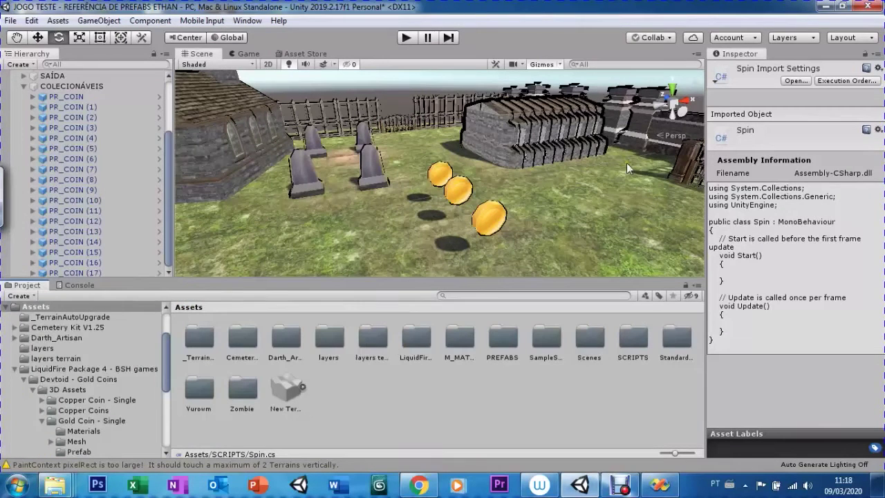
pyautogui.click(459, 189)
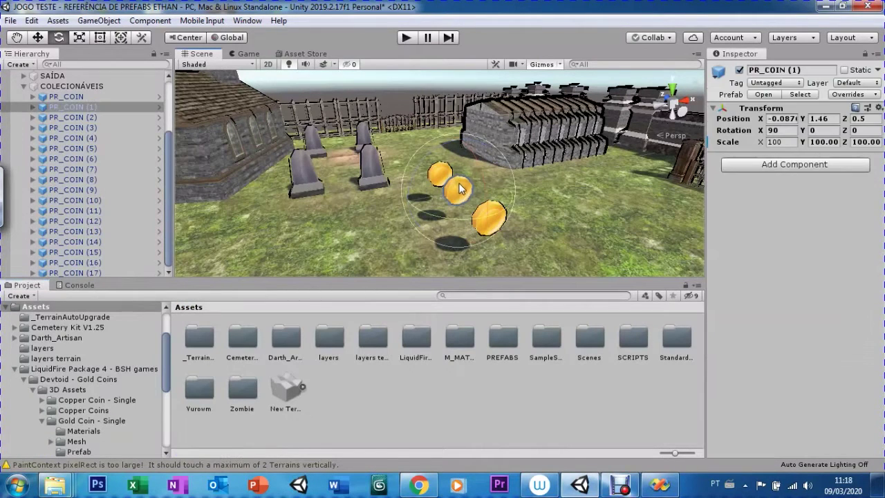
pyautogui.click(50, 96)
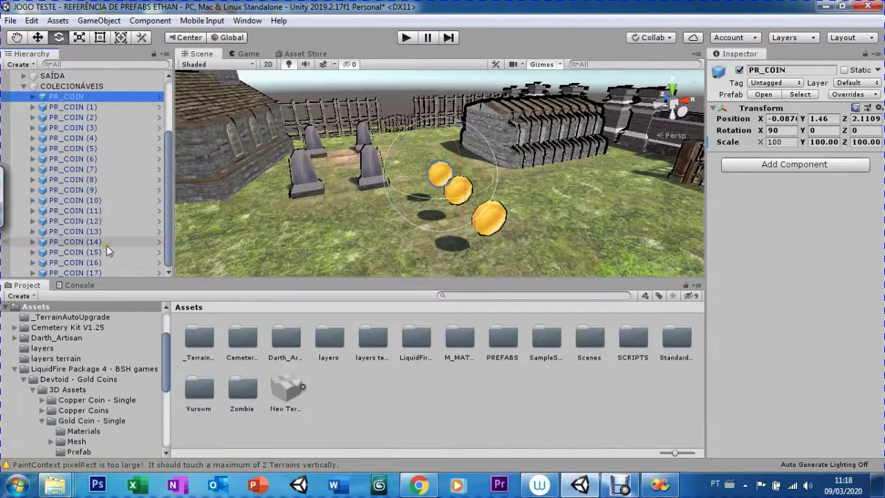
pyautogui.keyDown('shift'); pyautogui.click(80, 273); pyautogui.keyUp('shift')
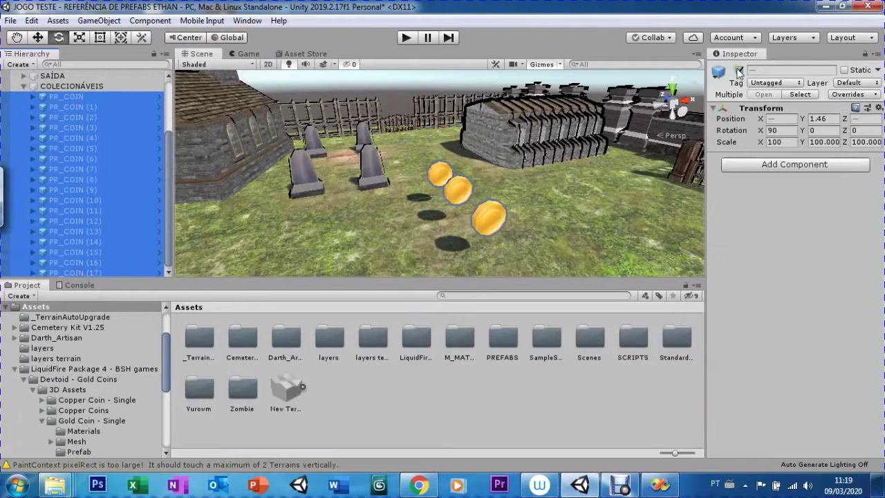
# Preview the coins at Rotation Y 90, 45 and 60, then reset Y to 0.
pyautogui.click(813, 130)
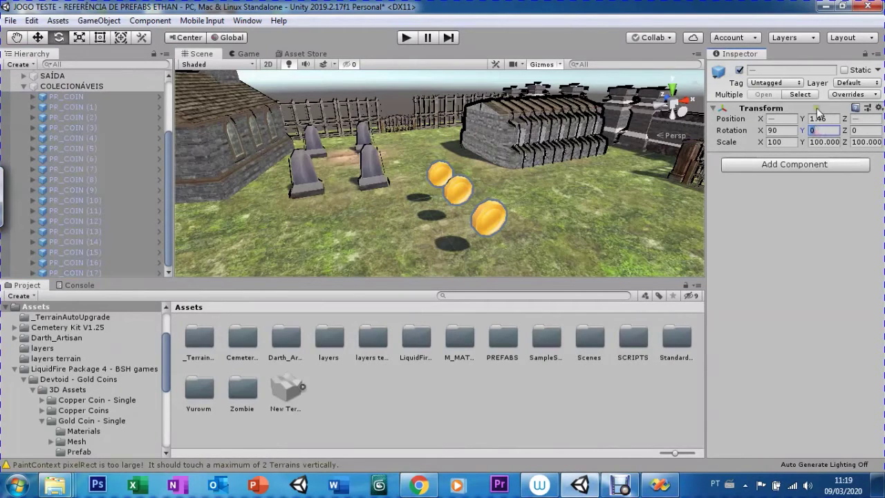
pyautogui.write('90')
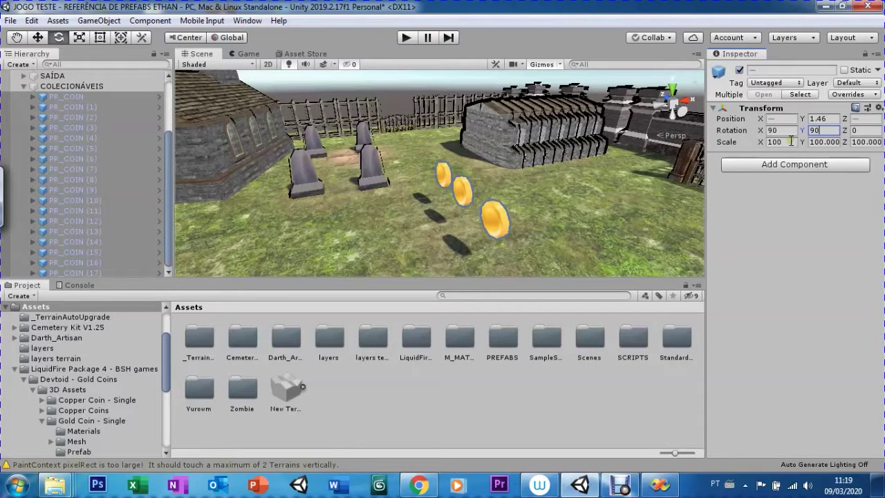
pyautogui.press('BackSpace')
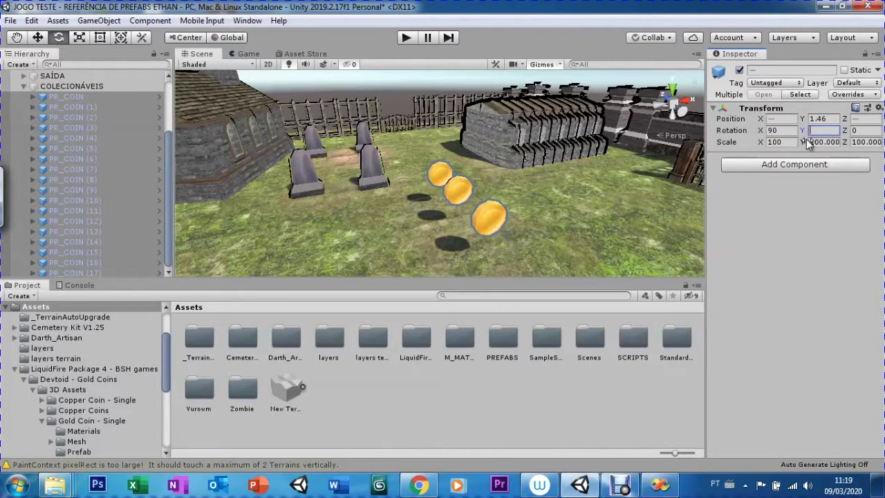
pyautogui.write('45')
pyautogui.press('BackSpace')
pyautogui.press('BackSpace')
pyautogui.write('60')
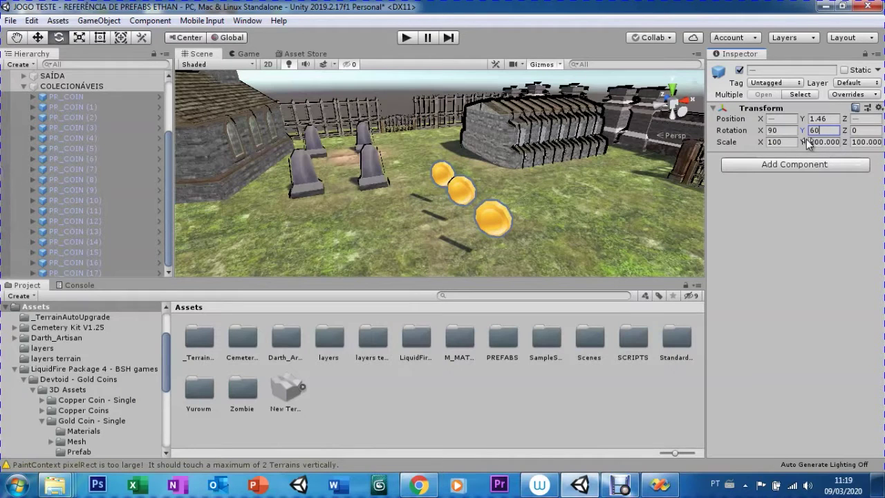
pyautogui.press('BackSpace')
pyautogui.press('BackSpace')
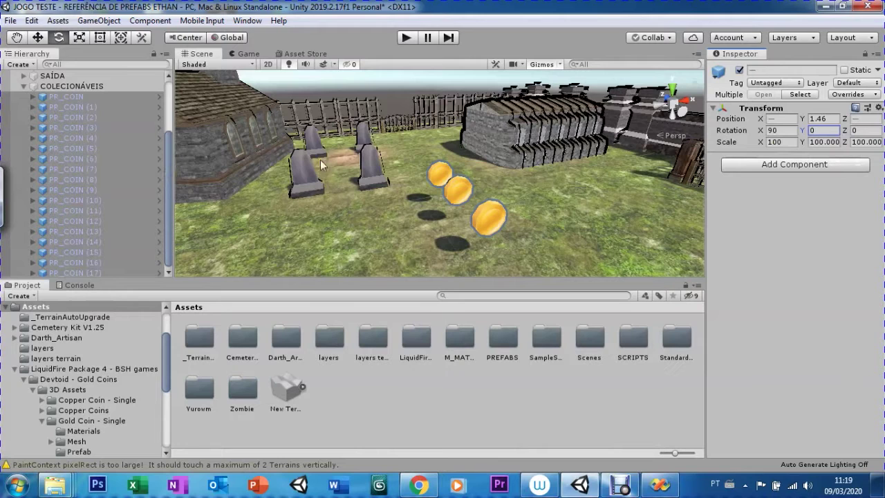
pyautogui.click(23, 88)
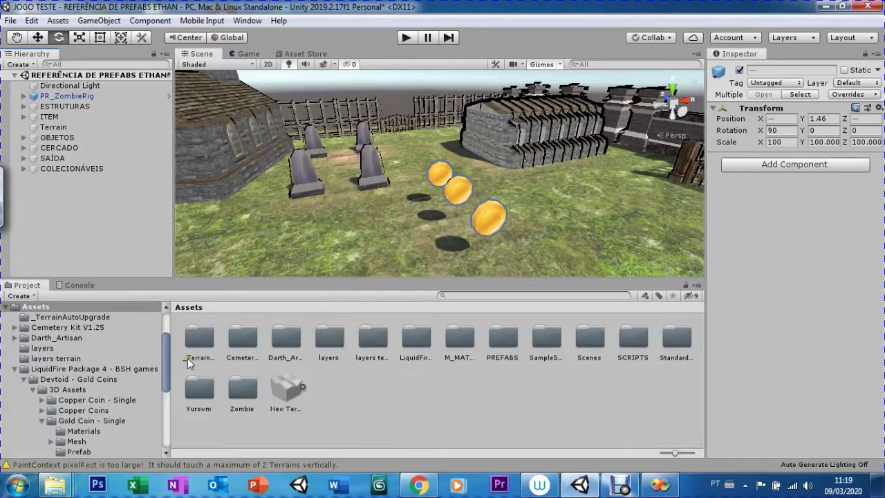
# Bring up the asset actions menu and dismiss it without creating anything.
pyautogui.click(632, 352)
pyautogui.rightClick(607, 400)
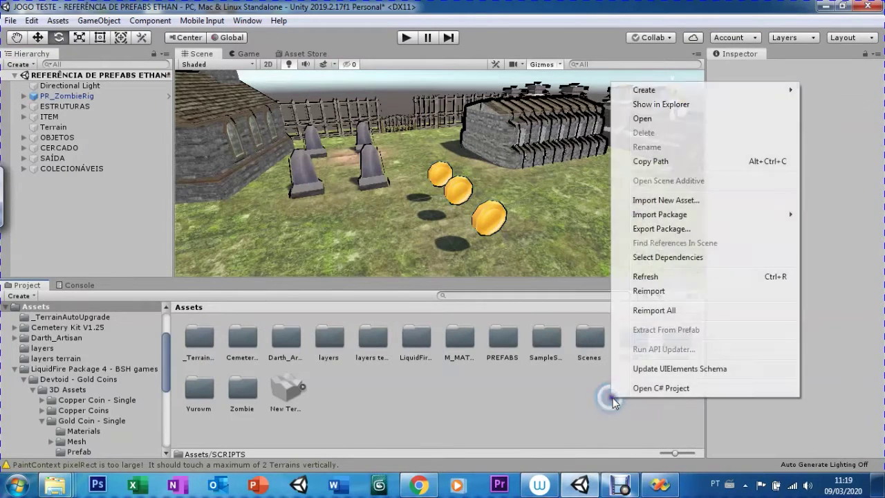
pyautogui.moveTo(643, 92)
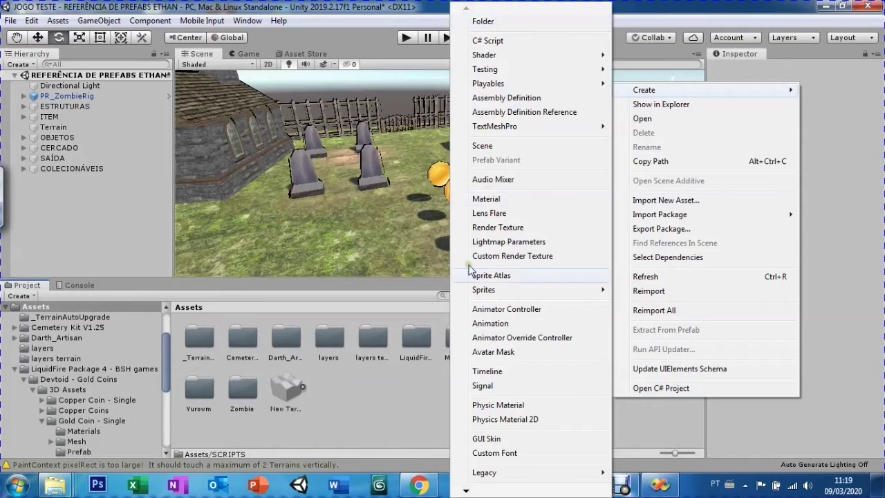
pyautogui.click(429, 384)
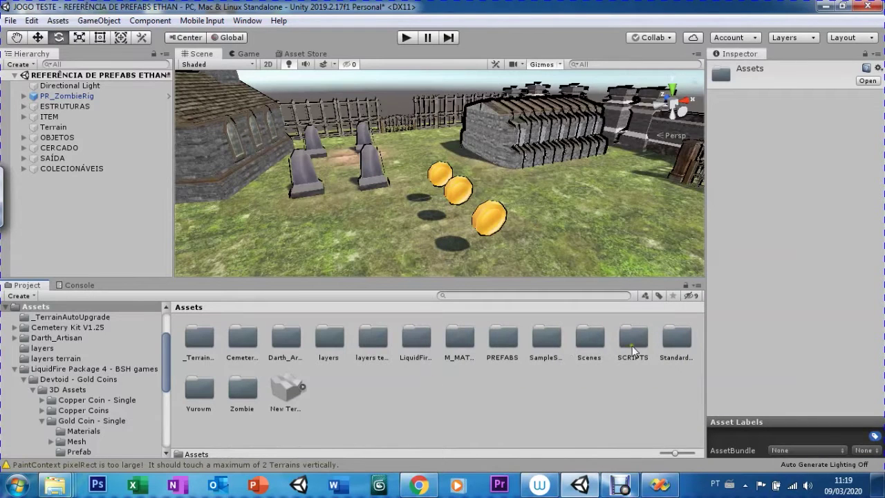
# Open the SCRIPTS folder, preview the Spin script, and show the Create > C# Script menu.
pyautogui.click(619, 358)
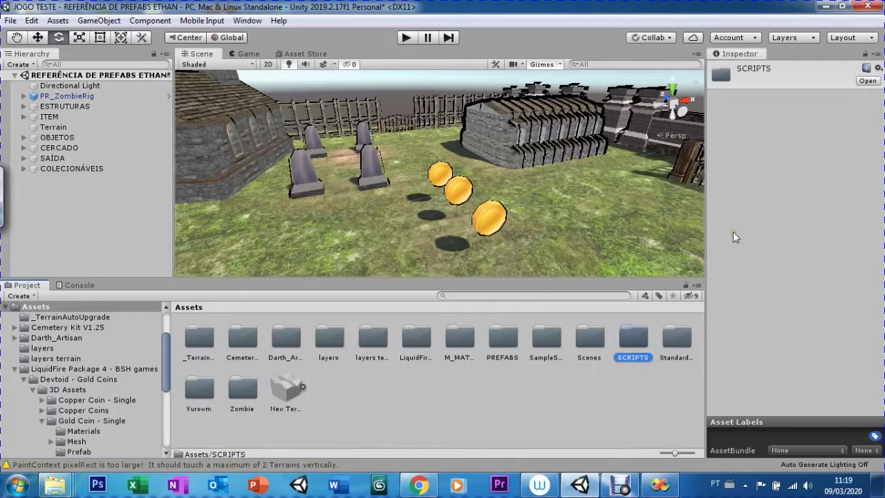
pyautogui.press('Return')
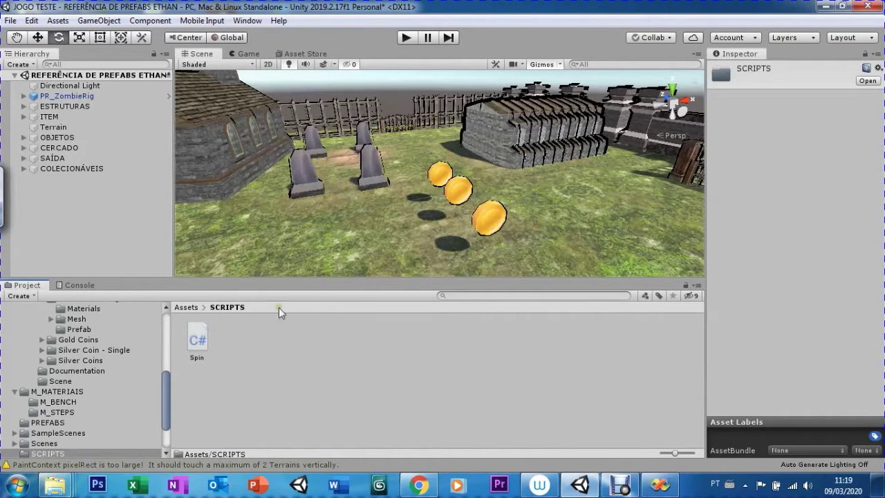
pyautogui.click(192, 347)
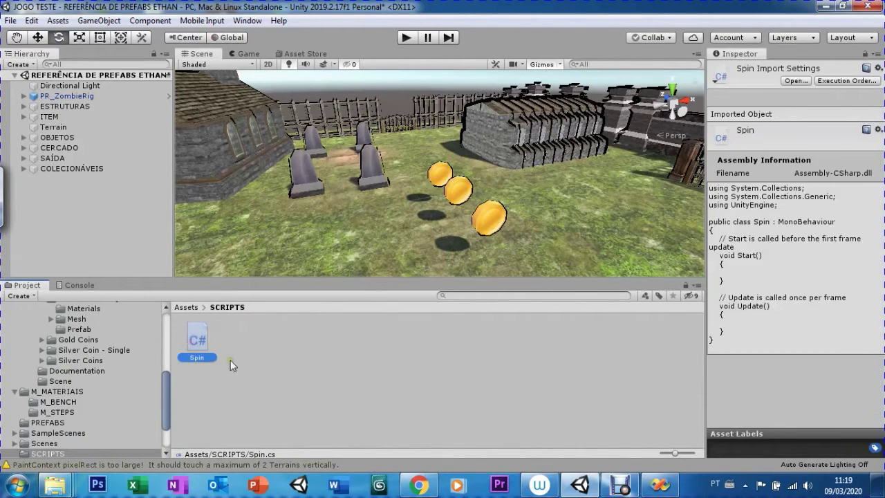
pyautogui.click(265, 368)
pyautogui.rightClick(262, 357)
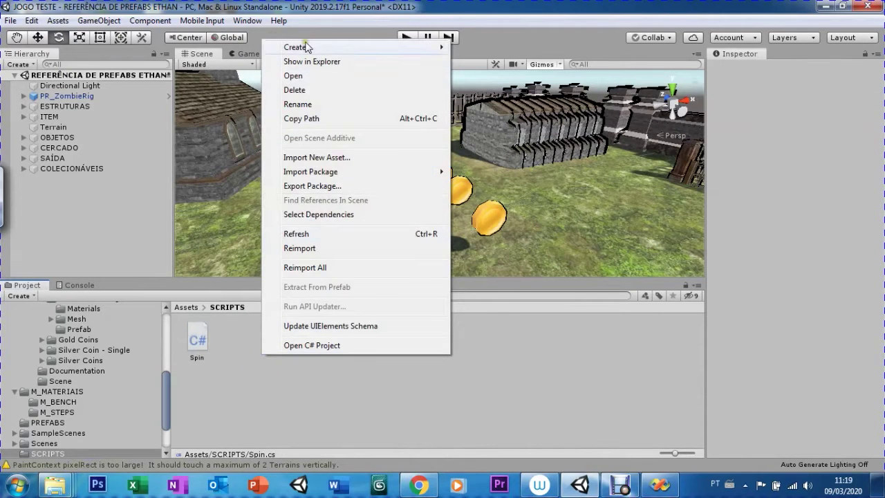
pyautogui.moveTo(307, 46)
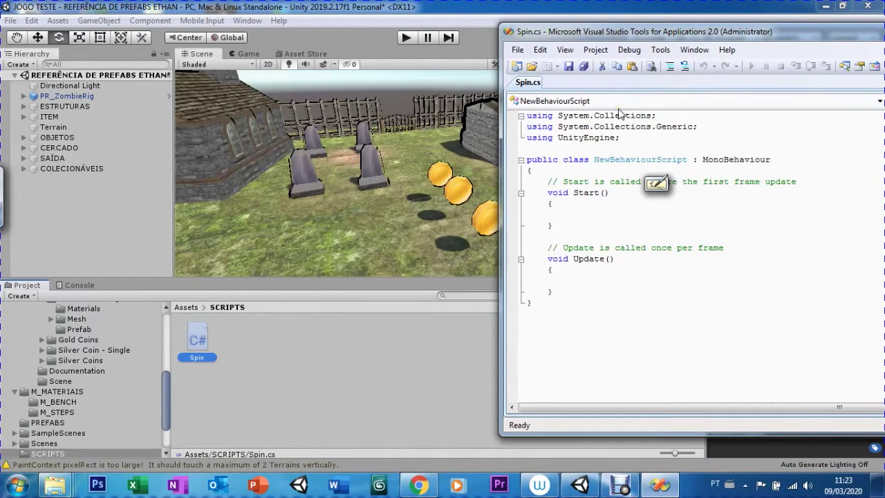
# Replace the class name NewBehaviourScript with Spin in Spin.cs.
pyautogui.click(630, 159)
pyautogui.moveTo(620, 137); pyautogui.dragTo(528, 116)
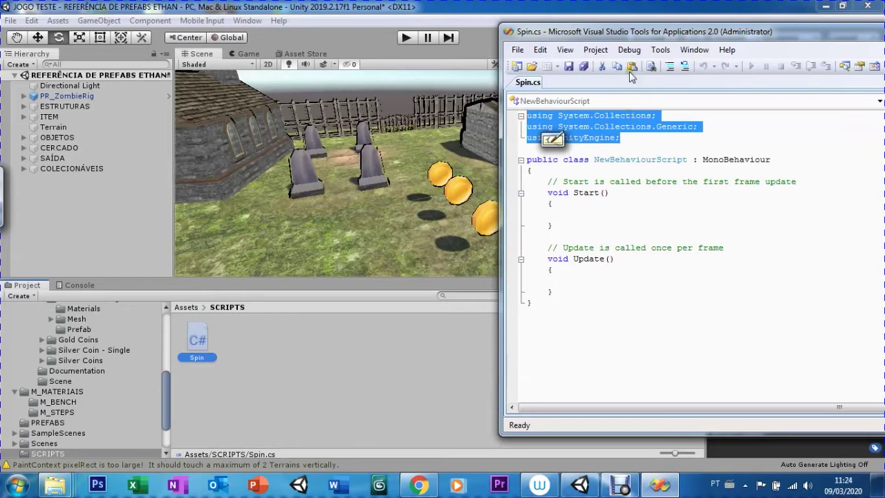
pyautogui.click(595, 160)
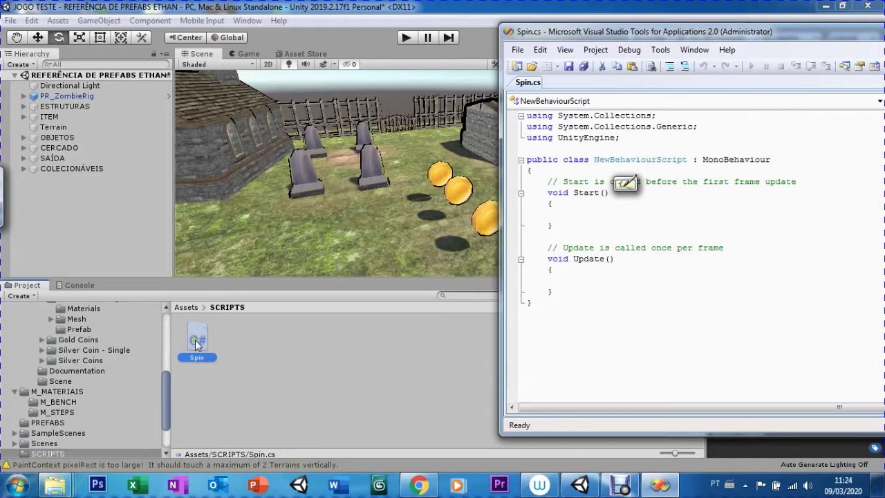
pyautogui.moveTo(662, 159); pyautogui.dragTo(773, 160)
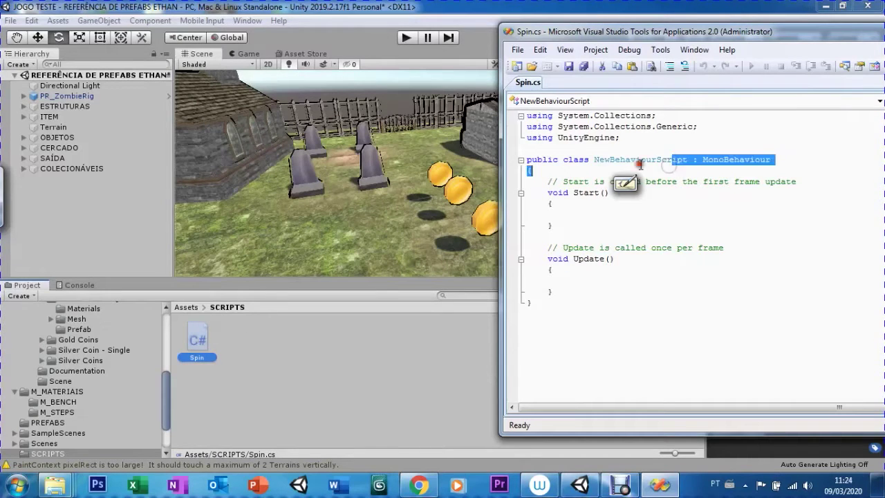
pyautogui.click(595, 161)
pyautogui.moveTo(594, 160); pyautogui.dragTo(686, 159)
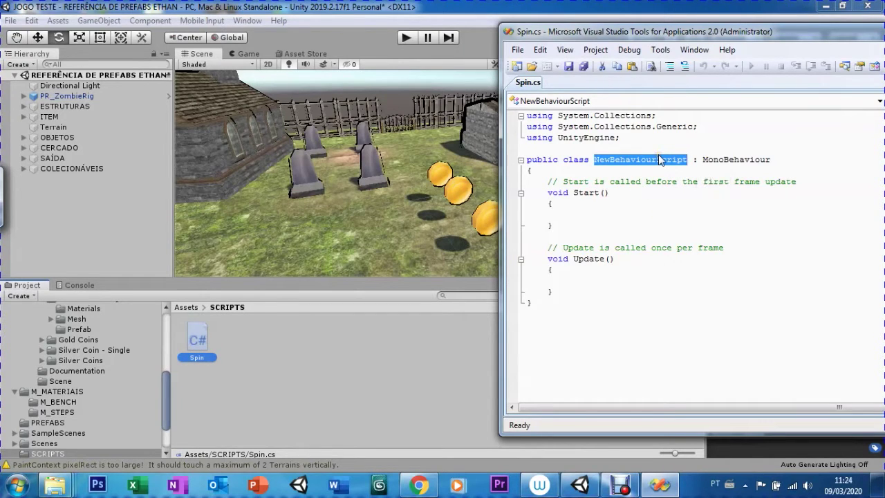
pyautogui.write('Spin')
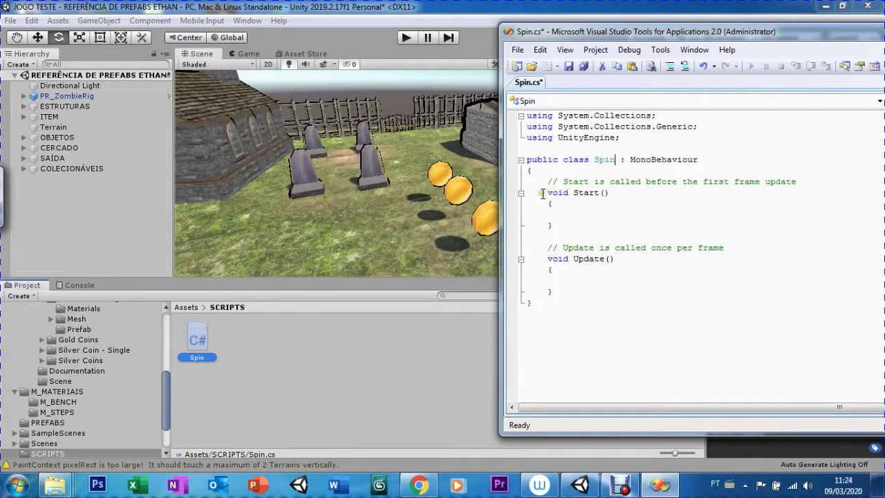
pyautogui.moveTo(540, 181)
pyautogui.mouseDown()
pyautogui.moveTo(592, 215)
pyautogui.moveTo(589, 226)
pyautogui.mouseUp()
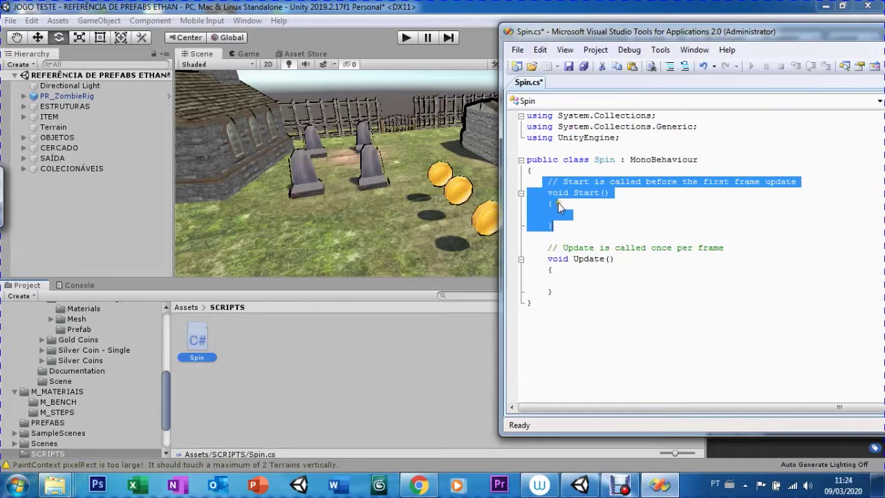
pyautogui.moveTo(611, 36); pyautogui.dragTo(586, 35)
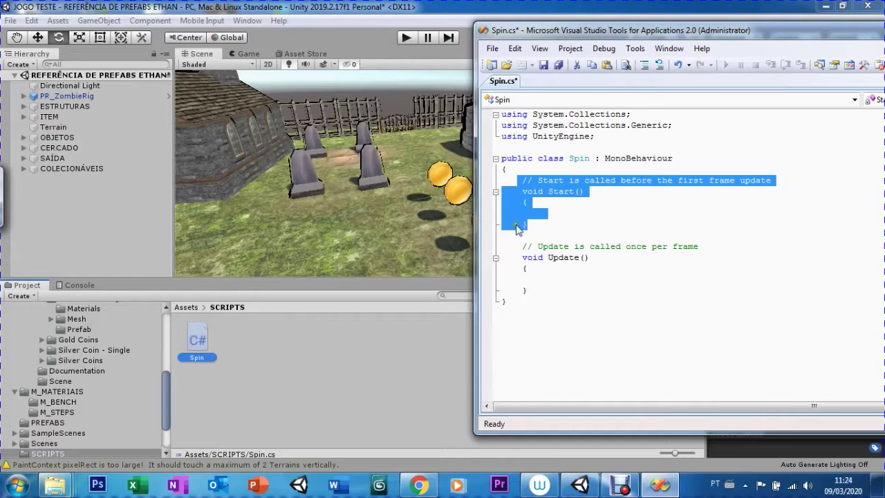
pyautogui.moveTo(590, 257); pyautogui.dragTo(522, 259)
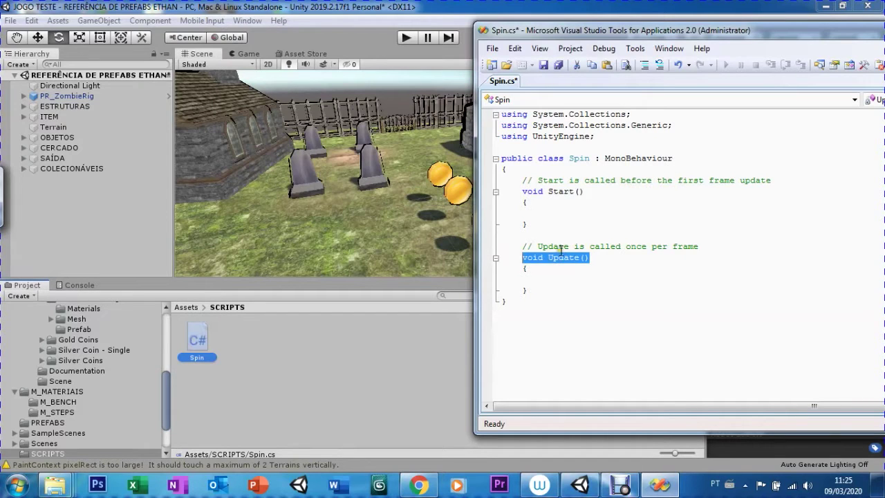
pyautogui.click(539, 280)
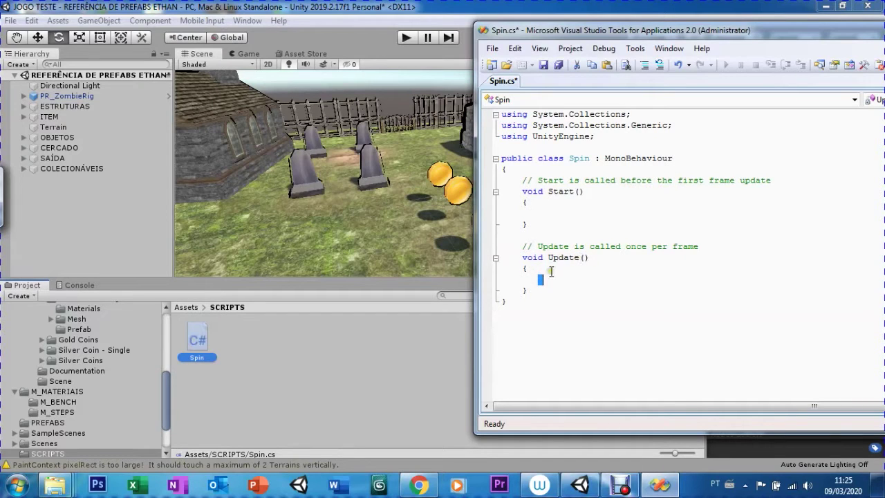
pyautogui.press('BackSpace')
pyautogui.click(548, 218)
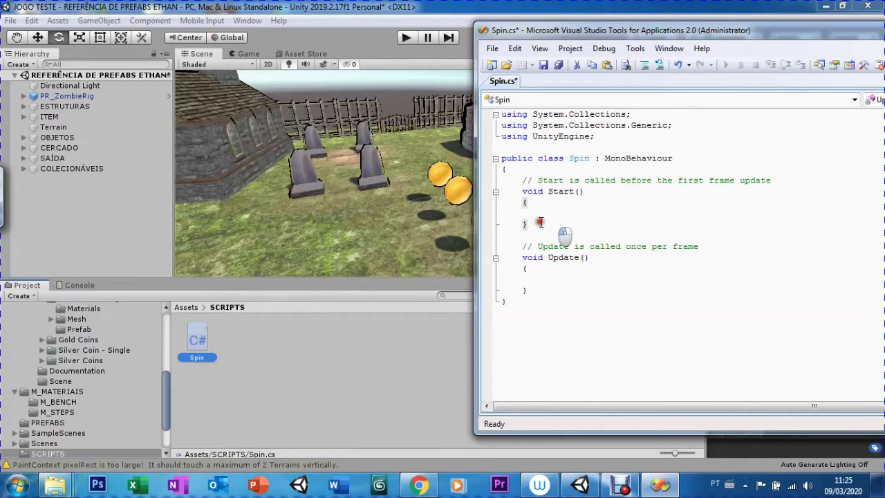
pyautogui.moveTo(546, 224); pyautogui.dragTo(526, 181)
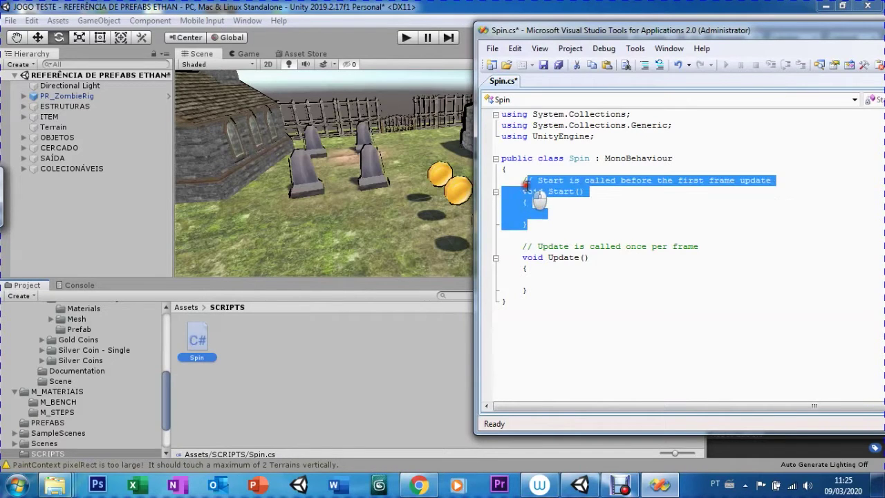
pyautogui.click(527, 181)
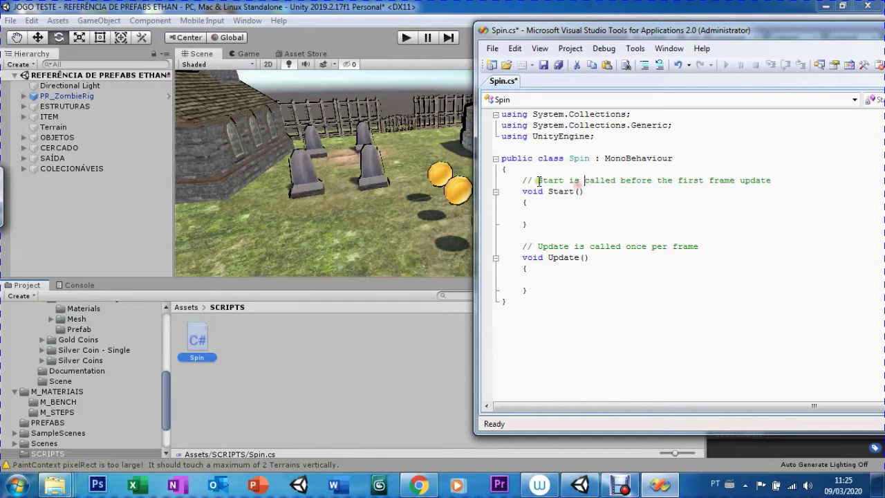
pyautogui.doubleClick(527, 180)
pyautogui.click(538, 180)
pyautogui.doubleClick(531, 180)
pyautogui.click(553, 181)
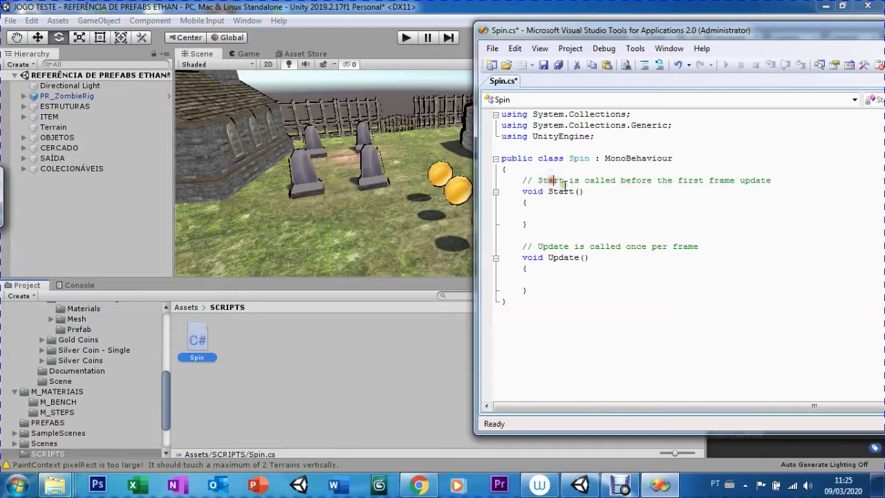
pyautogui.click(650, 181)
# Delete the empty Start method, its comment and the leftover blank line.
pyautogui.moveTo(550, 226); pyautogui.dragTo(522, 178)
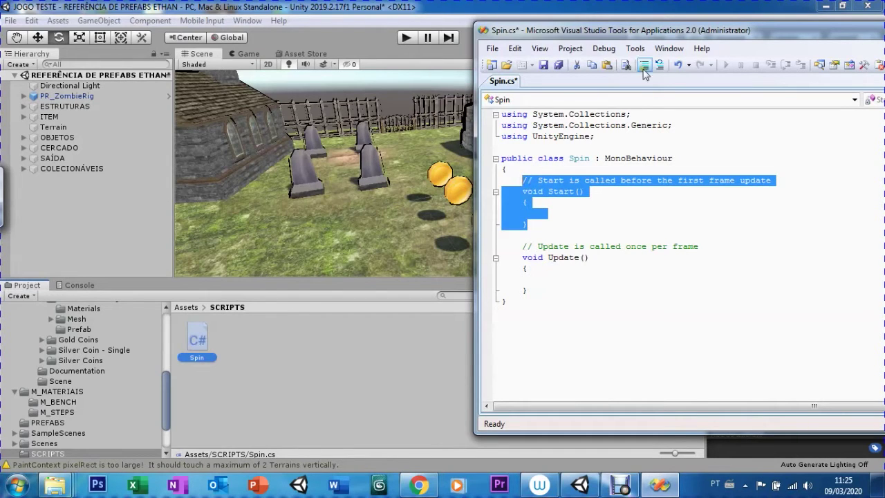
pyautogui.press('Delete')
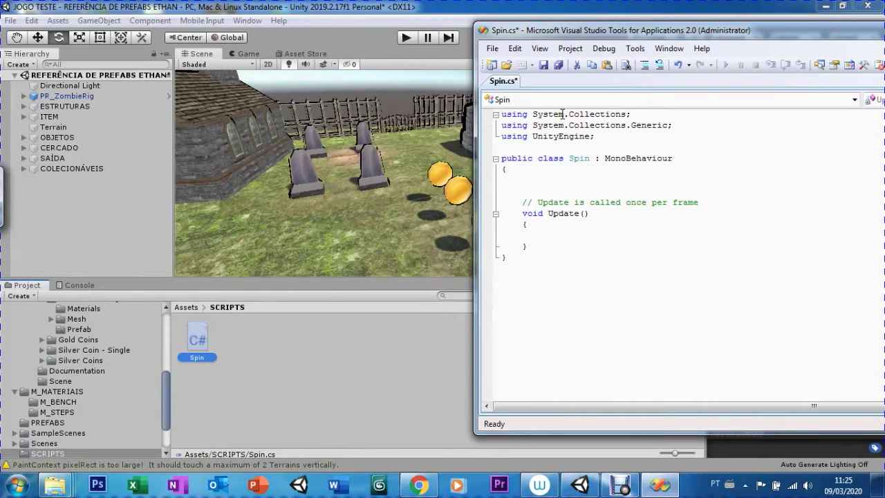
pyautogui.click(534, 189)
pyautogui.press('BackSpace')
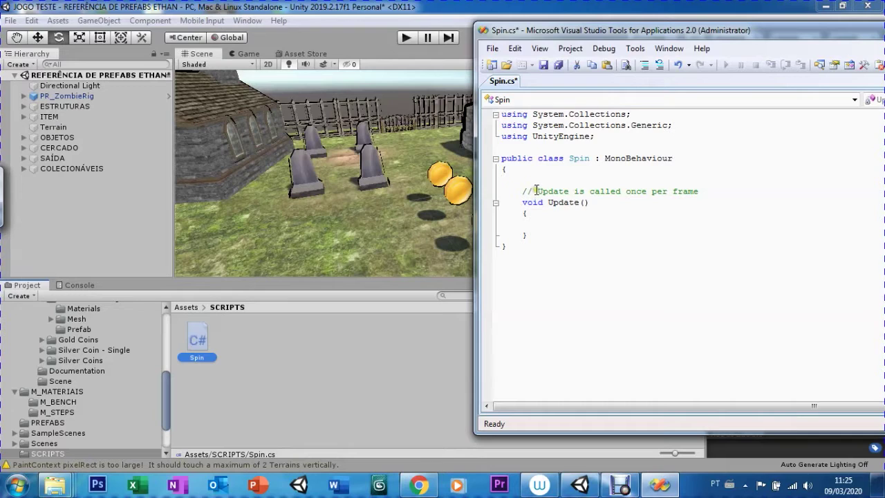
pyautogui.moveTo(538, 191); pyautogui.dragTo(626, 192)
pyautogui.click(547, 191)
pyautogui.click(536, 224)
# Reposition the code editor window and start the transform.Rotate call in Update.
pyautogui.moveTo(670, 36); pyautogui.dragTo(427, 222)
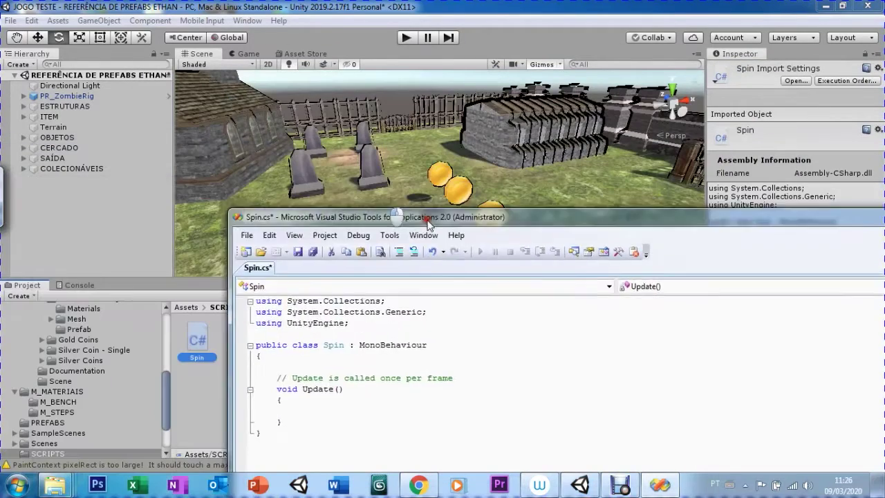
pyautogui.moveTo(427, 221)
pyautogui.mouseDown()
pyautogui.moveTo(461, 269)
pyautogui.moveTo(438, 48)
pyautogui.mouseUp()
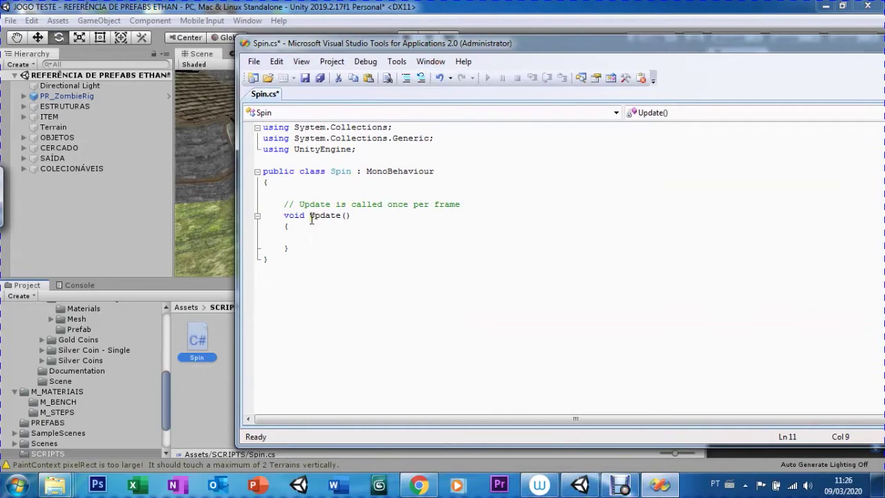
pyautogui.write('tra')
pyautogui.write('nsform.')
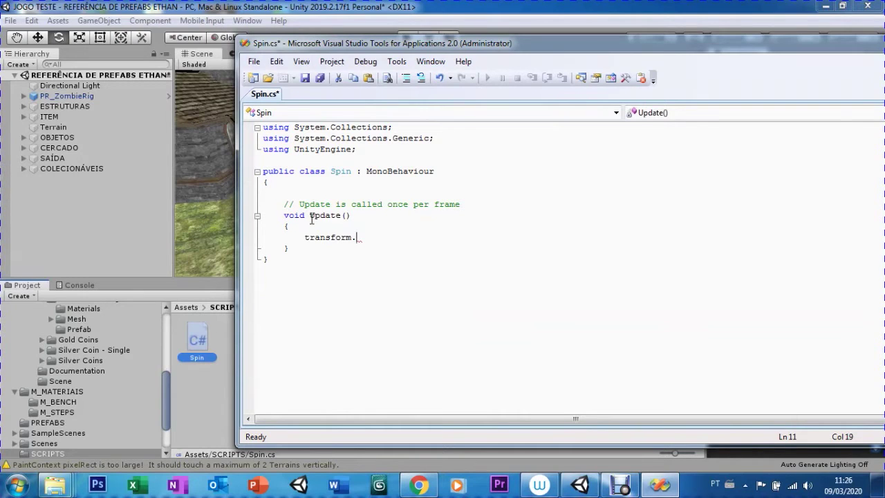
pyautogui.write('Rotate(')
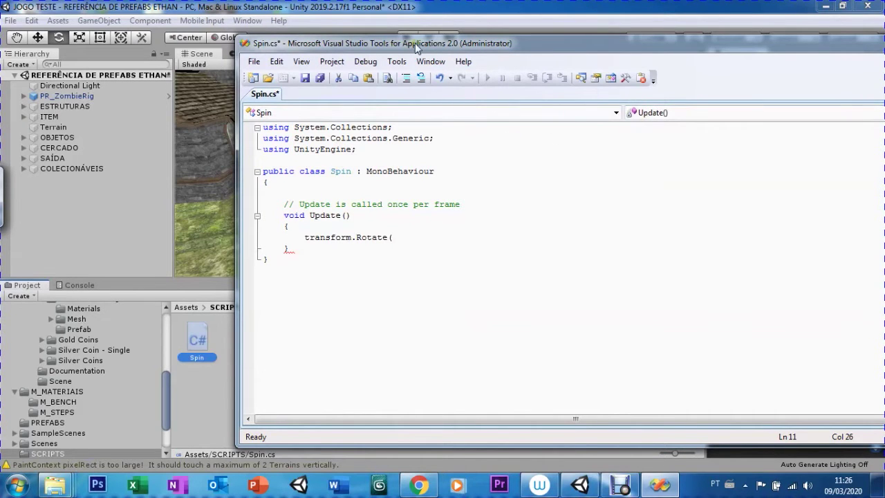
pyautogui.moveTo(415, 43); pyautogui.dragTo(425, 38)
# Complete the statement as transform.Rotate(Vector3.Up); inside Update.
pyautogui.moveTo(315, 233); pyautogui.dragTo(361, 235)
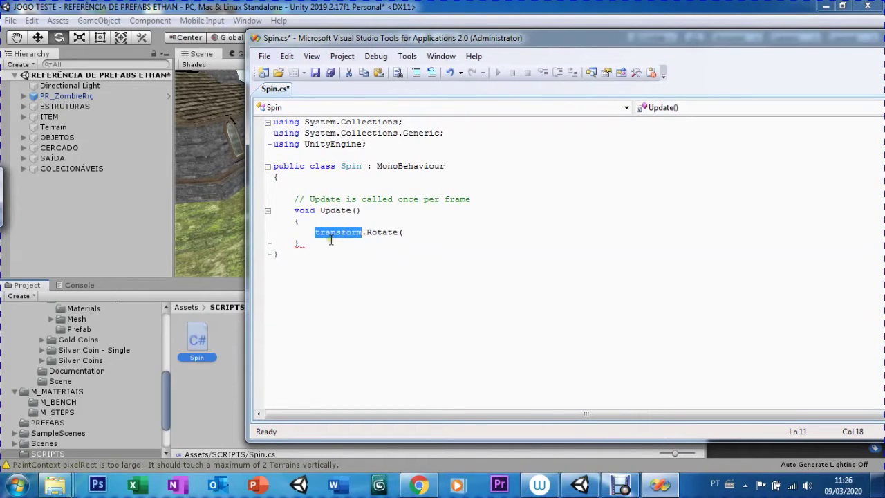
pyautogui.click(367, 233)
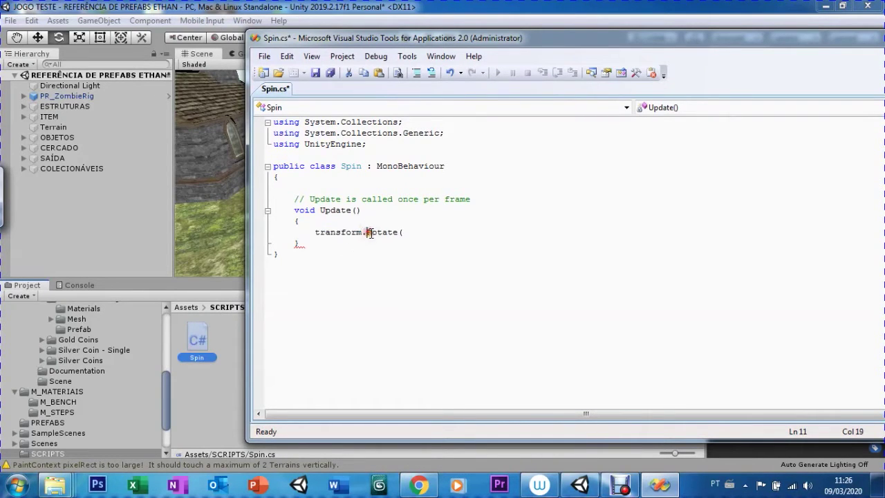
pyautogui.click(405, 232)
pyautogui.write('Vector3.Uo')
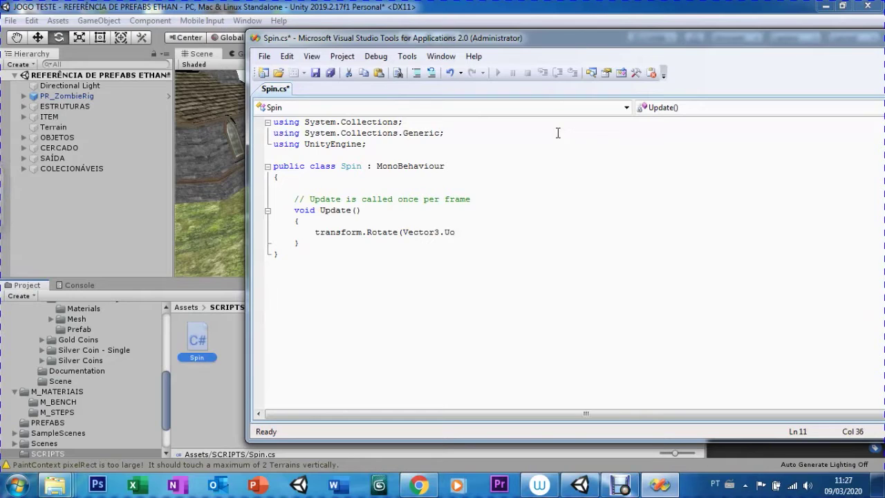
pyautogui.press('BackSpace')
pyautogui.write(')')
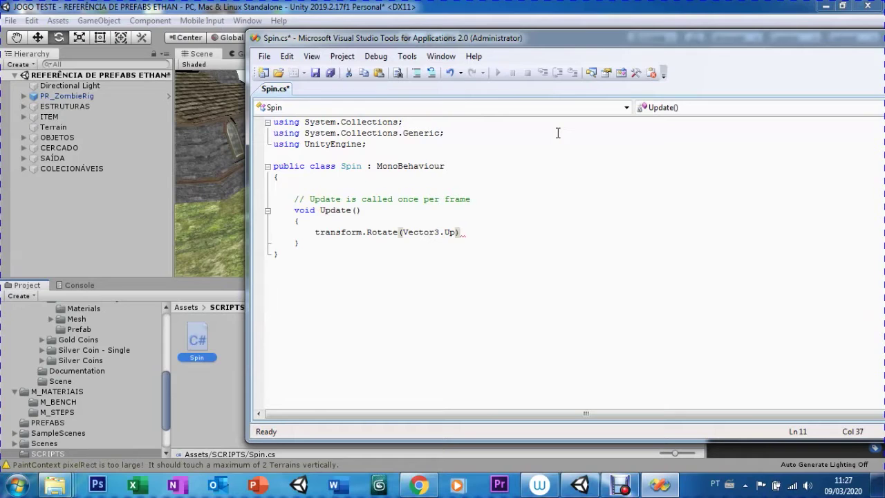
pyautogui.write(';')
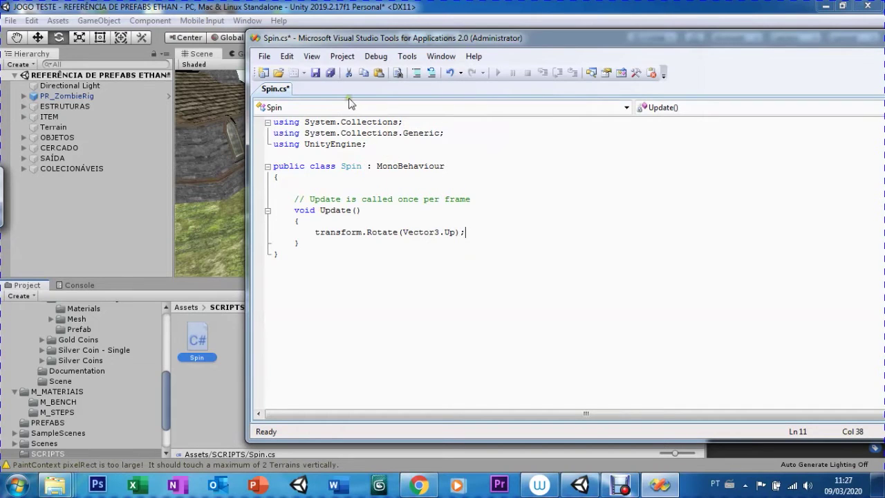
pyautogui.click(371, 58)
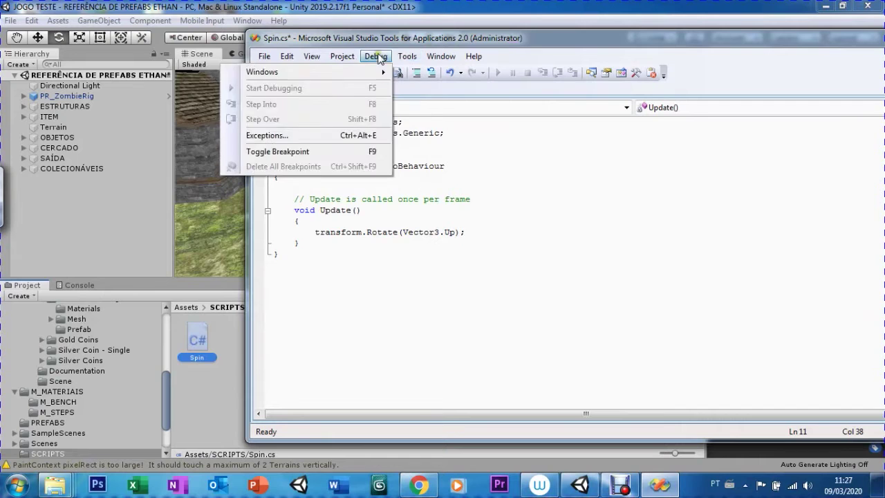
# Save Spin.cs, accept reloading it from disk, and return to Unity.
pyautogui.click(375, 56)
pyautogui.click(262, 56)
pyautogui.moveTo(342, 56)
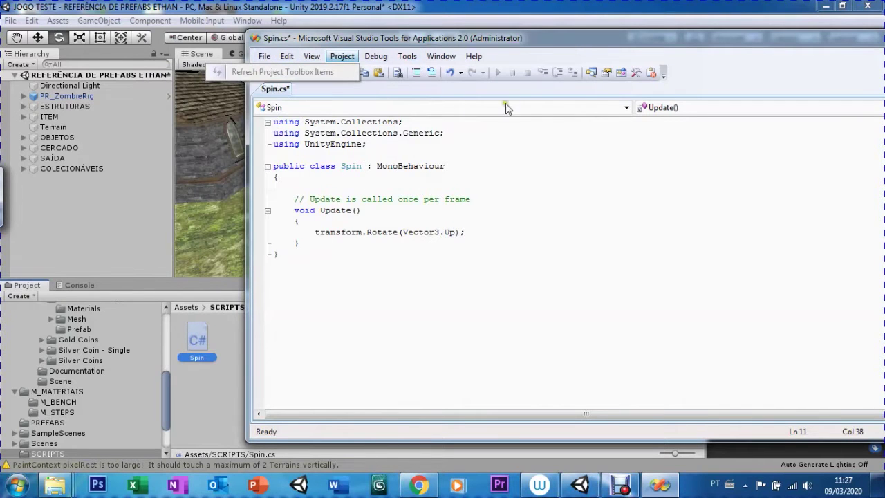
pyautogui.moveTo(635, 41); pyautogui.dragTo(612, 60)
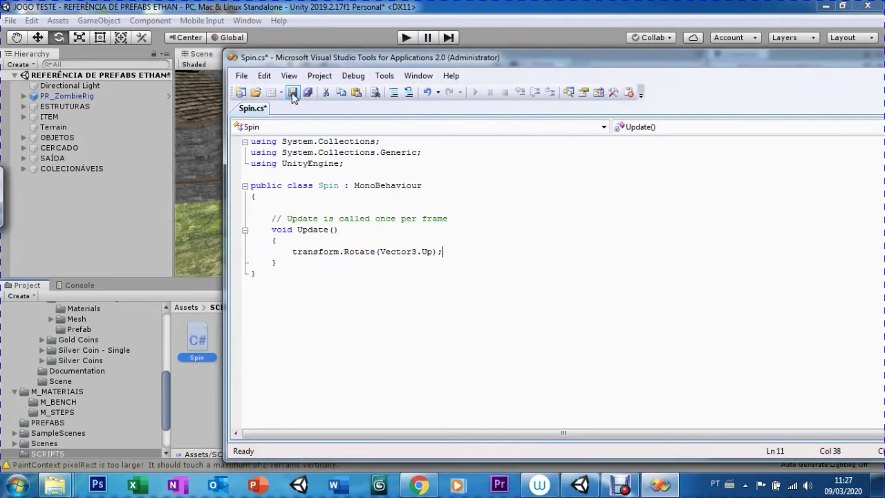
pyautogui.click(292, 96)
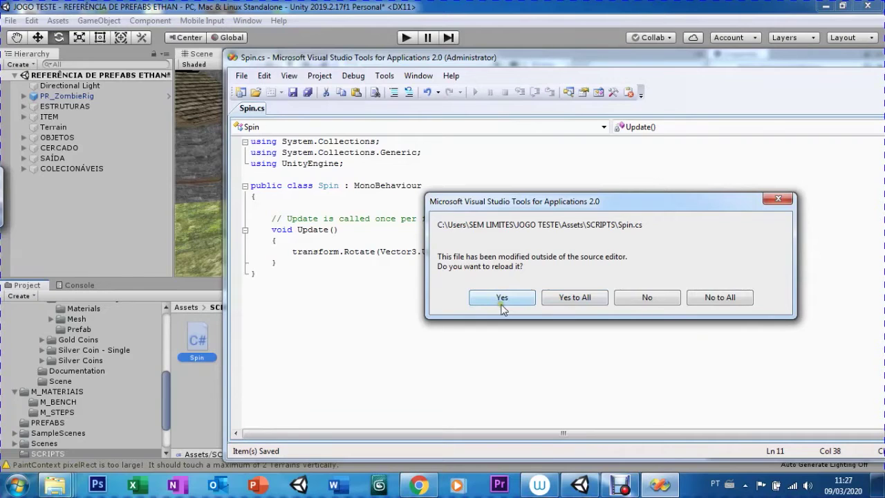
pyautogui.click(566, 300)
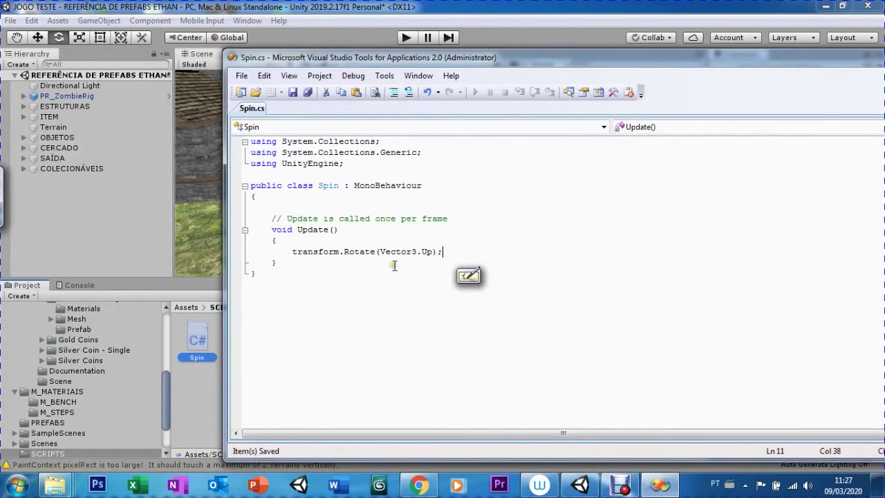
pyautogui.click(374, 10)
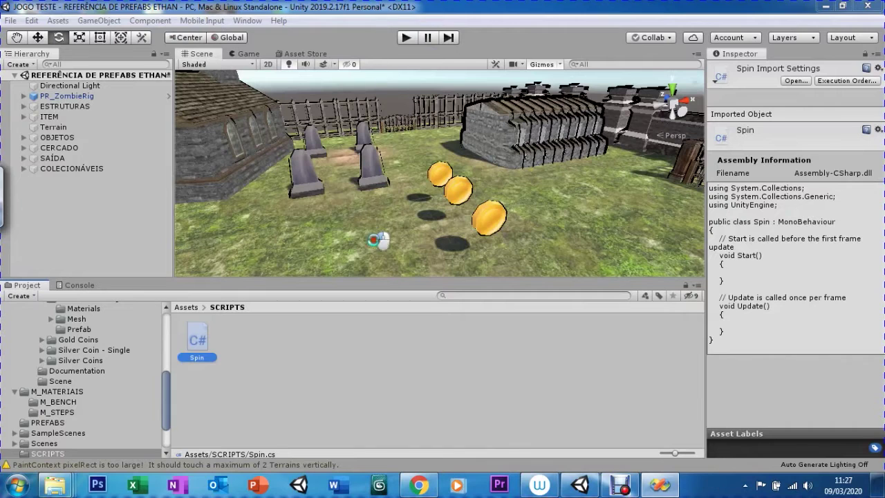
# Select PR_COIN (2) and drag the Spin script onto the coins.
pyautogui.click(486, 227)
pyautogui.click(247, 53)
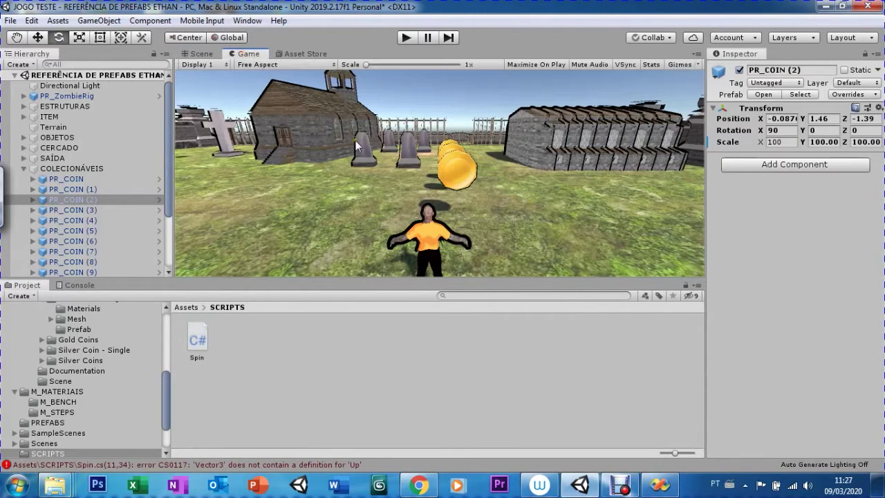
pyautogui.click(201, 53)
pyautogui.scroll(-3, 376, 195)
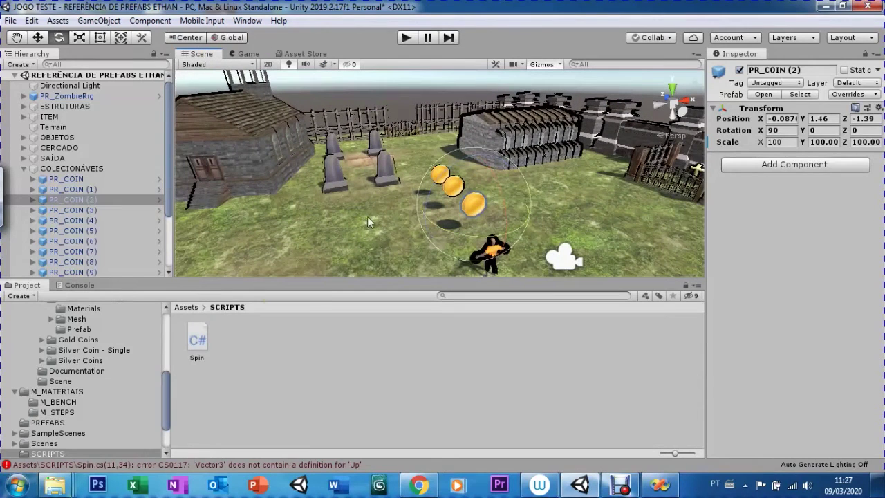
pyautogui.moveTo(197, 339)
pyautogui.mouseDown()
pyautogui.moveTo(468, 181)
pyautogui.moveTo(474, 207)
pyautogui.mouseUp()
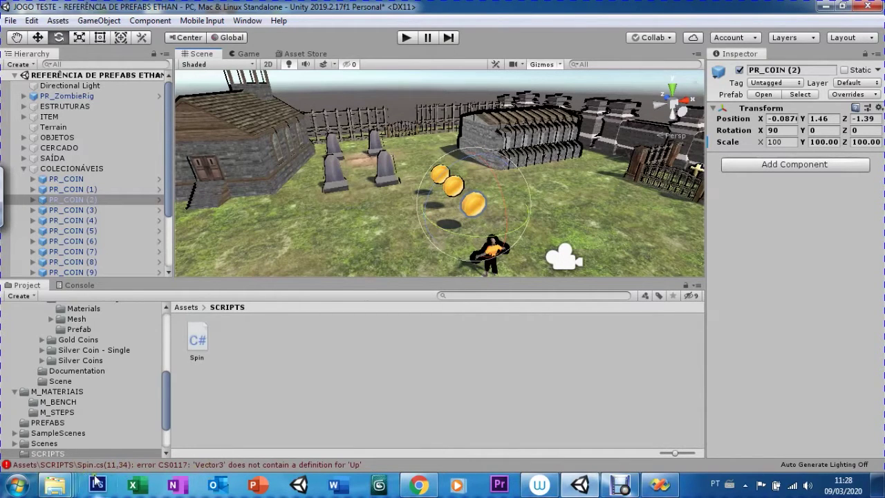
# Change Vector3.Up to Vector3.up in Spin.cs, save, and switch back to Unity.
pyautogui.click(661, 484)
pyautogui.click(424, 253)
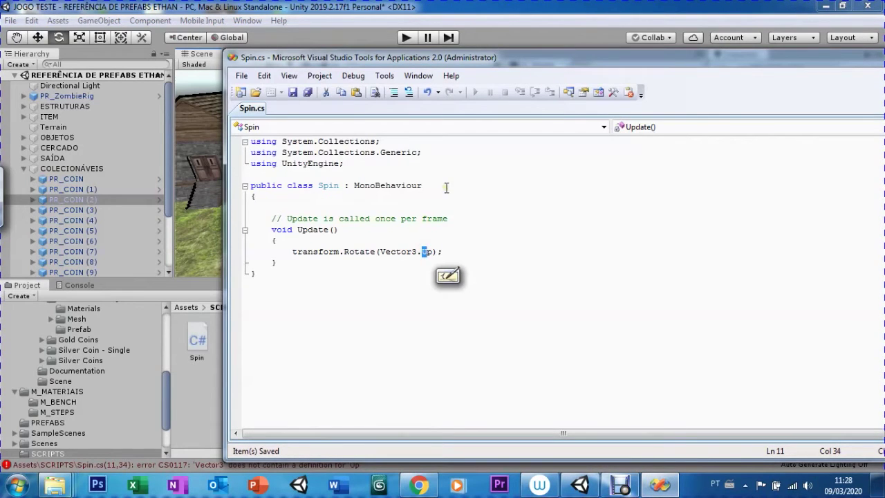
pyautogui.press('BackSpace')
pyautogui.write('u')
pyautogui.click(291, 93)
pyautogui.click(282, 9)
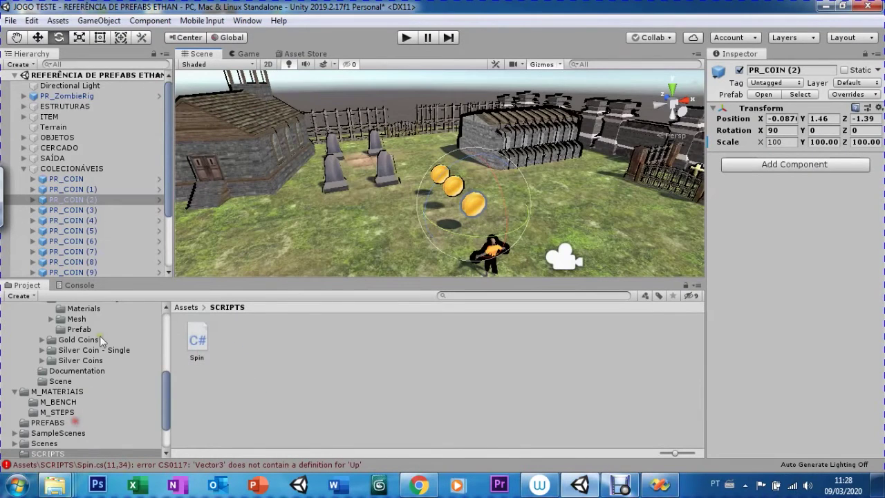
# Clear the old Console messages, then go back to the Project tab.
pyautogui.click(72, 286)
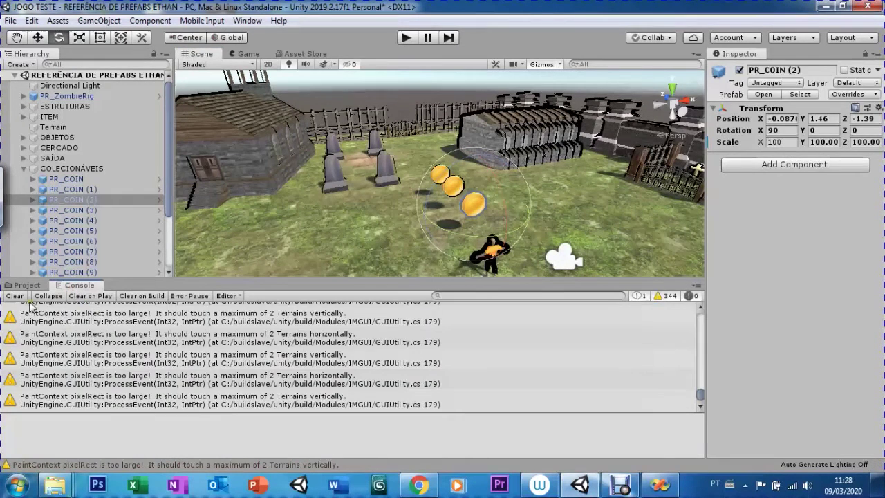
pyautogui.click(14, 296)
pyautogui.click(26, 285)
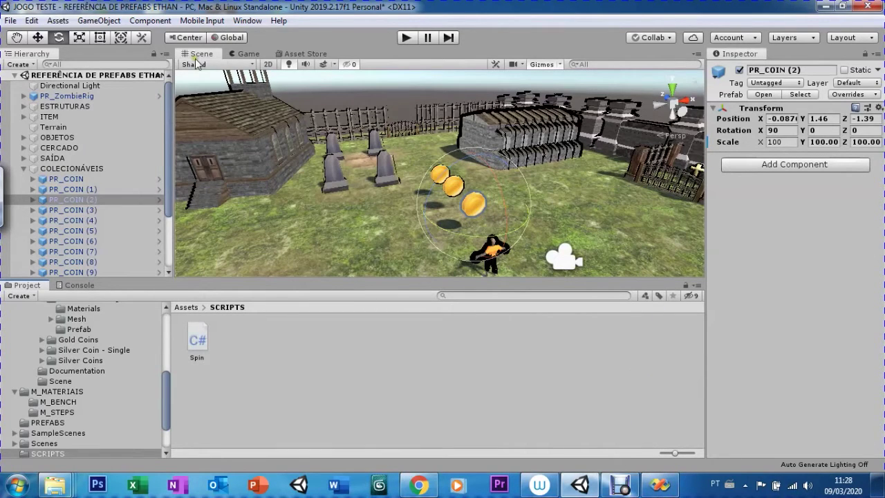
pyautogui.click(404, 38)
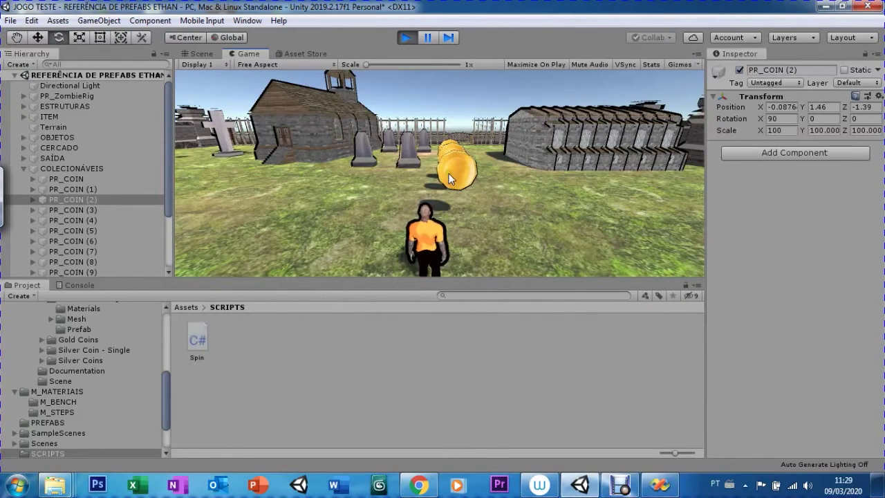
pyautogui.click(405, 37)
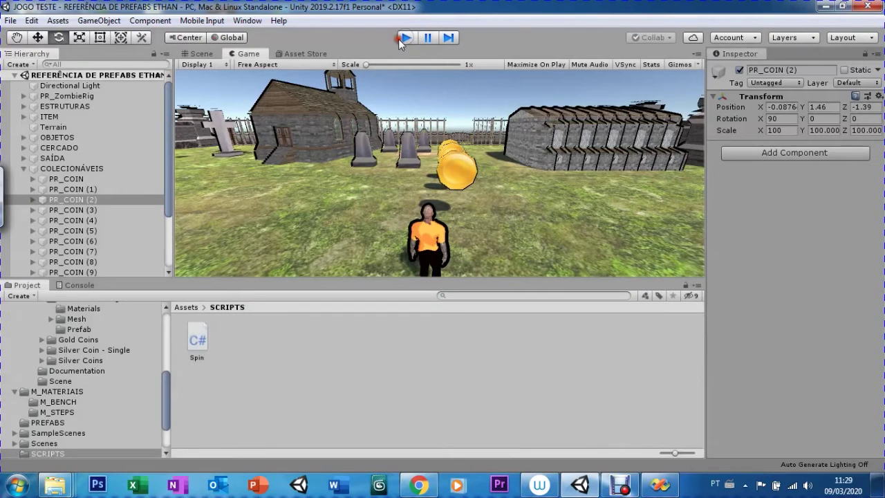
pyautogui.click(200, 54)
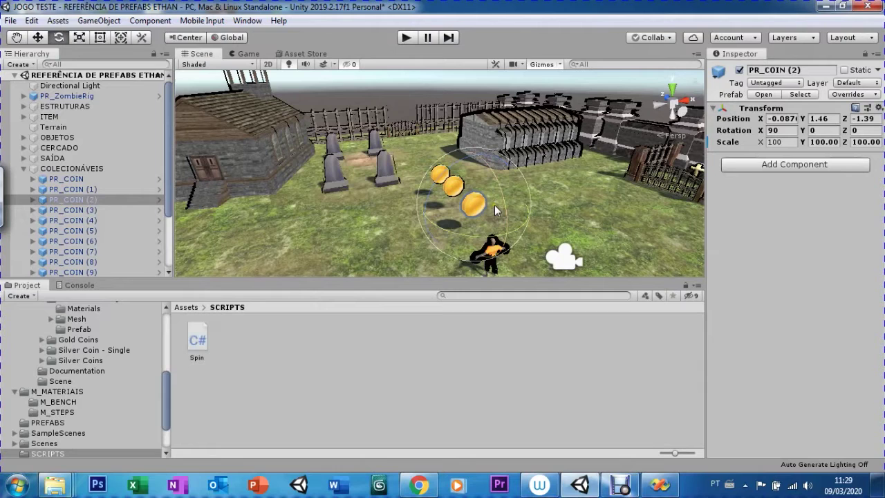
# Tilt PR_COIN (2) and set its X rotation to 360 so it lies flat.
pyautogui.moveTo(504, 210)
pyautogui.mouseDown()
pyautogui.moveTo(447, 124)
pyautogui.moveTo(378, 80)
pyautogui.mouseUp()
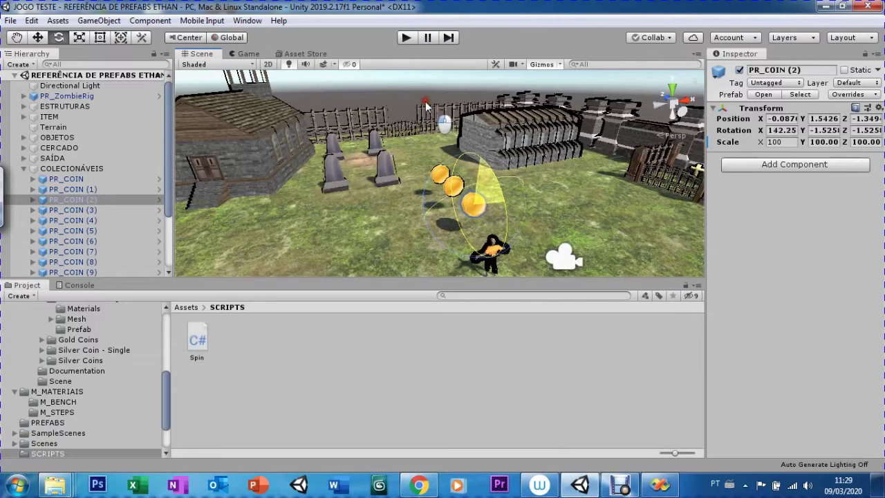
pyautogui.moveTo(379, 80); pyautogui.dragTo(414, 77)
pyautogui.click(781, 130)
pyautogui.write('360')
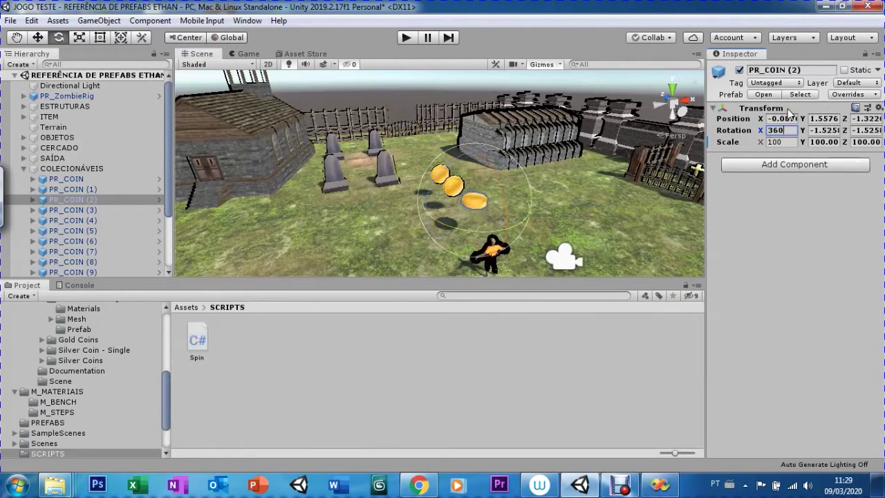
# Play-test the flat coin, then bring the Spin script back up in Visual Studio.
pyautogui.click(405, 38)
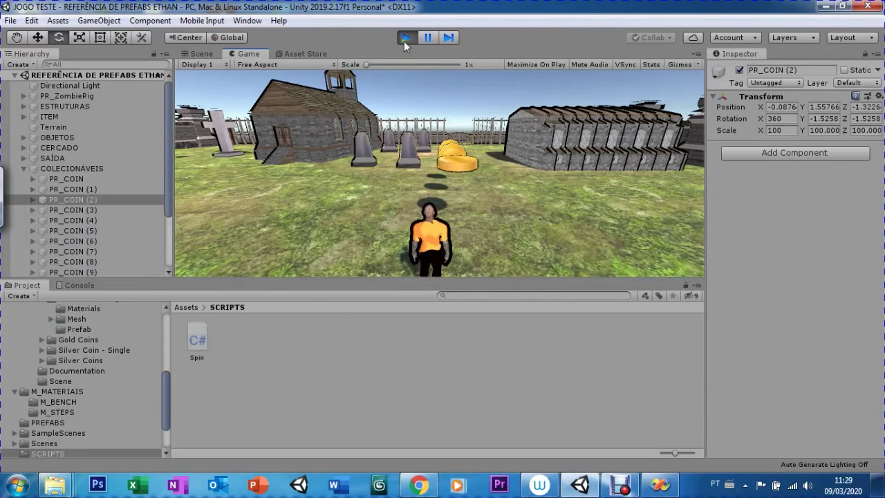
pyautogui.click(404, 39)
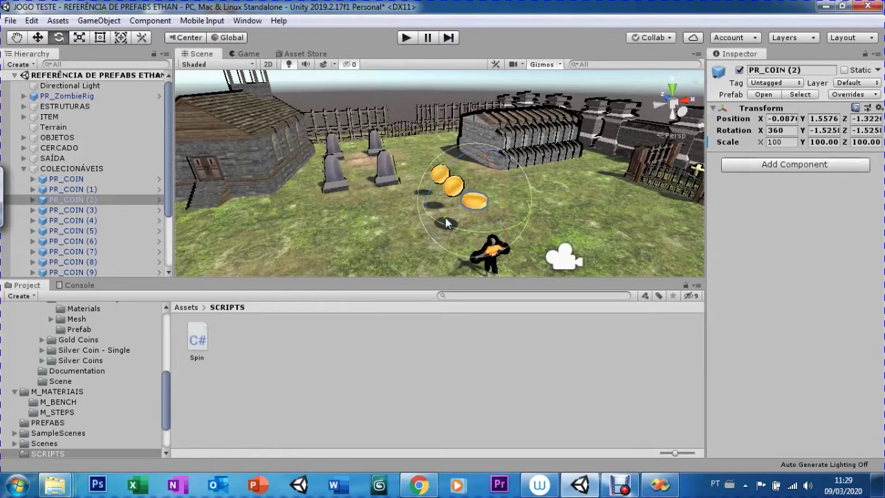
pyautogui.click(660, 484)
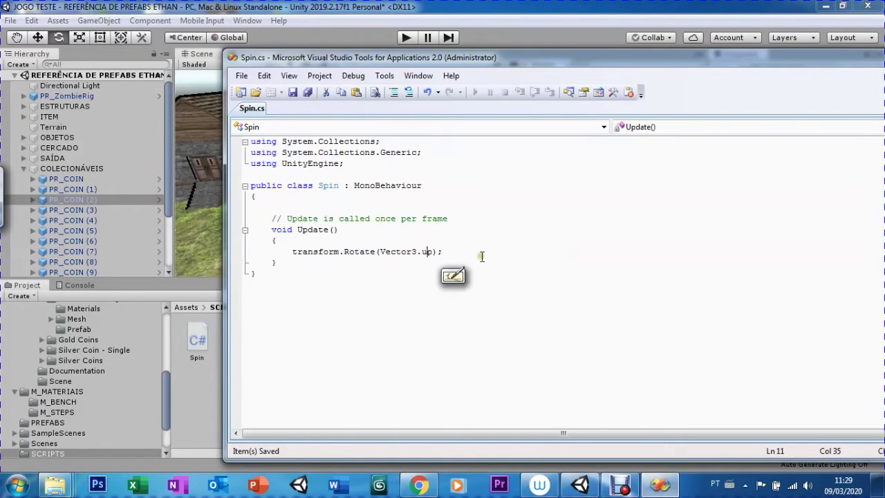
# Change Vector3.up to Vector3.left in Spin.cs, save it, and start the game in Unity.
pyautogui.click(432, 251)
pyautogui.press('BackSpace')
pyautogui.press('BackSpace')
pyautogui.write('1')
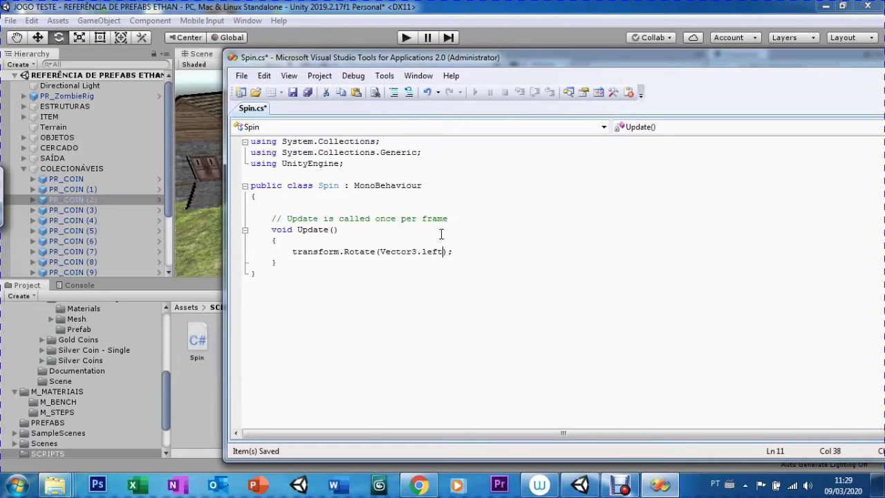
pyautogui.click(293, 92)
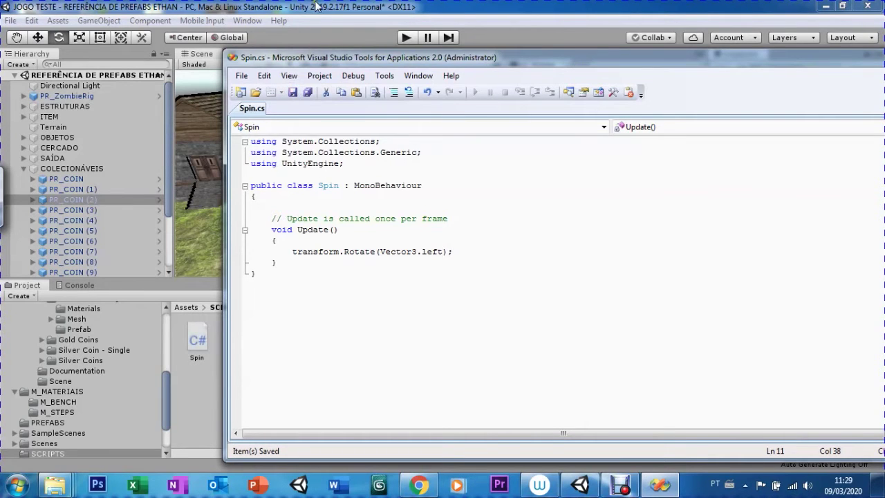
pyautogui.click(315, 9)
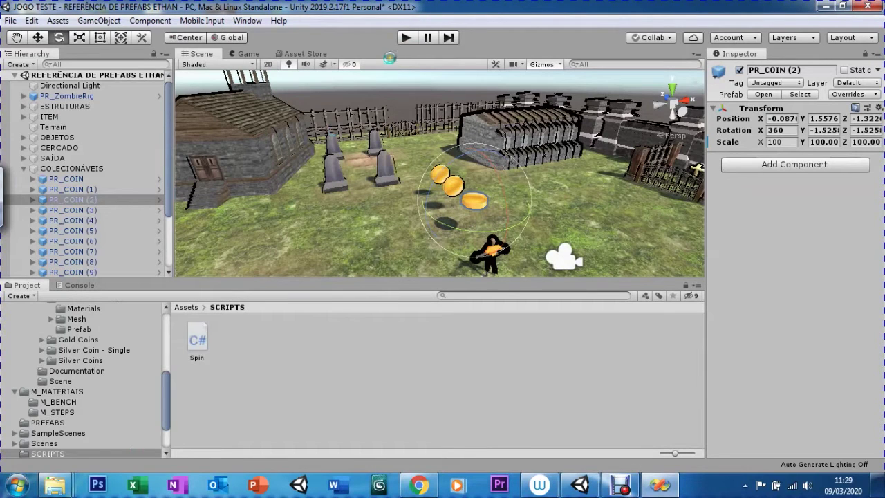
pyautogui.click(406, 37)
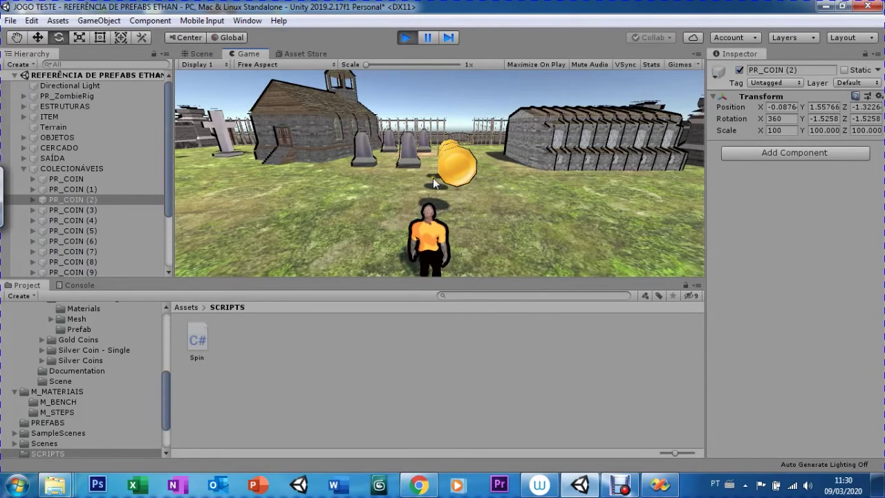
# Stop the test run, return to the Scene view, and tilt PR_COIN (2) with the rotate gizmo.
pyautogui.click(406, 38)
pyautogui.click(198, 54)
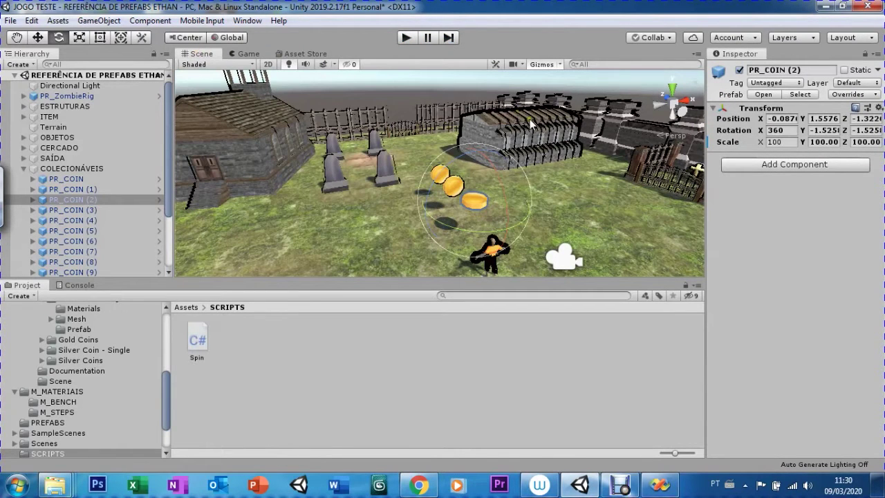
pyautogui.moveTo(507, 218)
pyautogui.mouseDown()
pyautogui.moveTo(452, 138)
pyautogui.moveTo(484, 168)
pyautogui.moveTo(469, 106)
pyautogui.mouseUp()
pyautogui.click(776, 130)
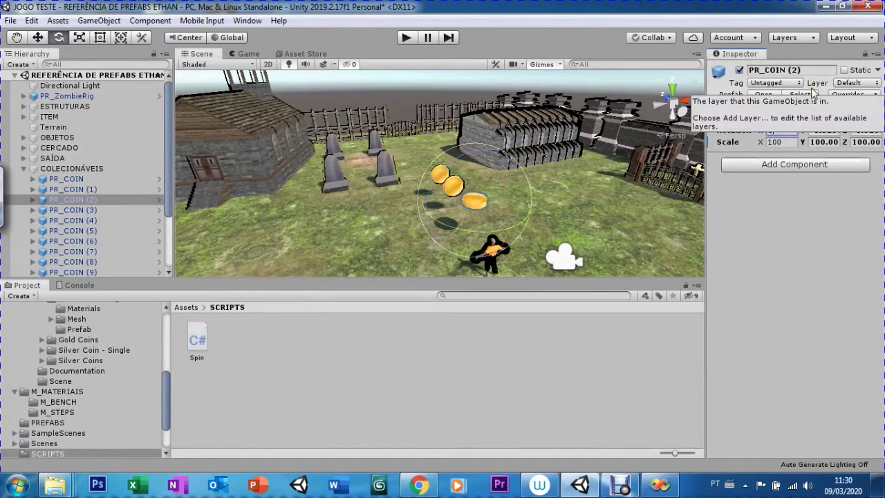
# Set PR_COIN (2)'s Y and Z rotation values to 0.
pyautogui.write('0')
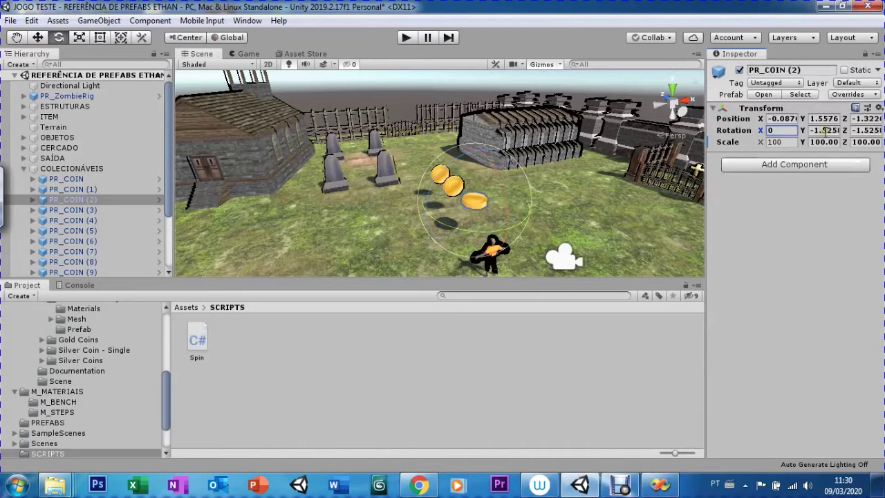
pyautogui.click(820, 130)
pyautogui.write('0')
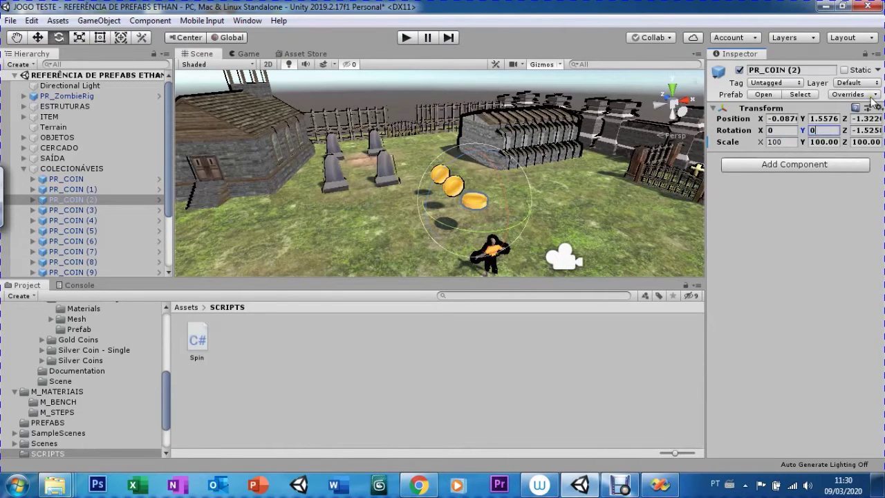
pyautogui.press('Tab')
pyautogui.write('0')
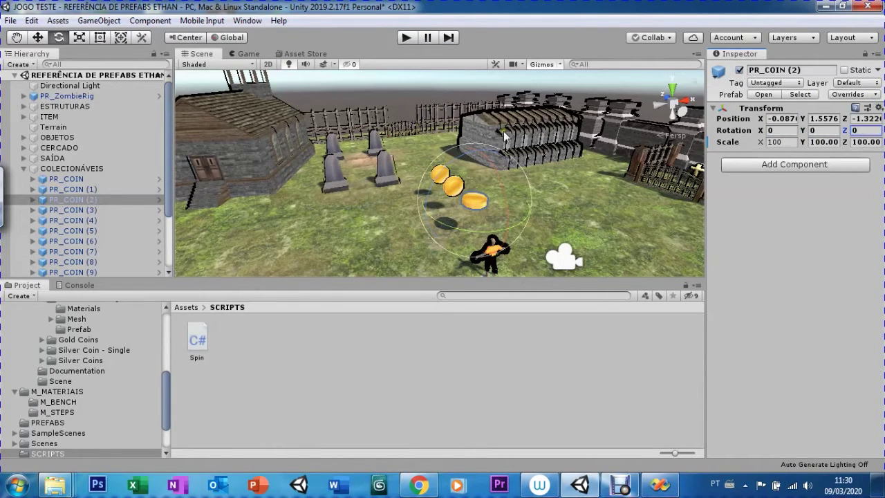
# Rotate the coin and settle its X rotation at -90 so it stands upright.
pyautogui.moveTo(494, 178); pyautogui.dragTo(521, 336)
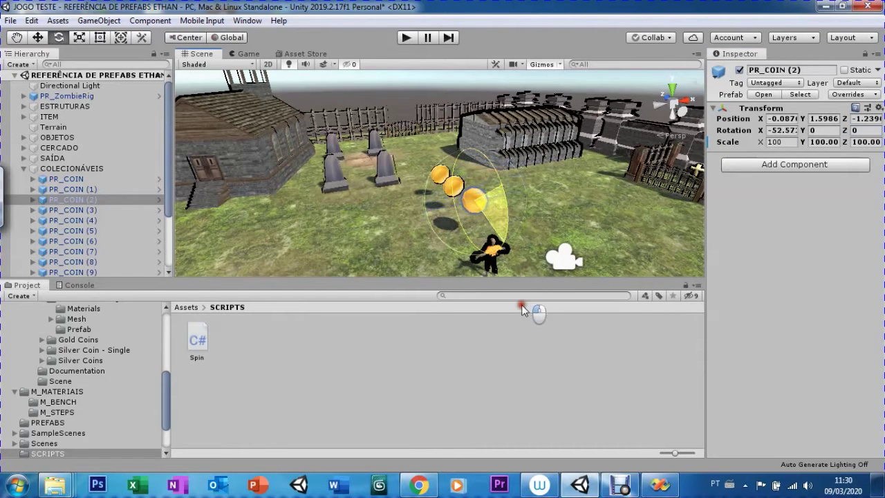
pyautogui.click(773, 130)
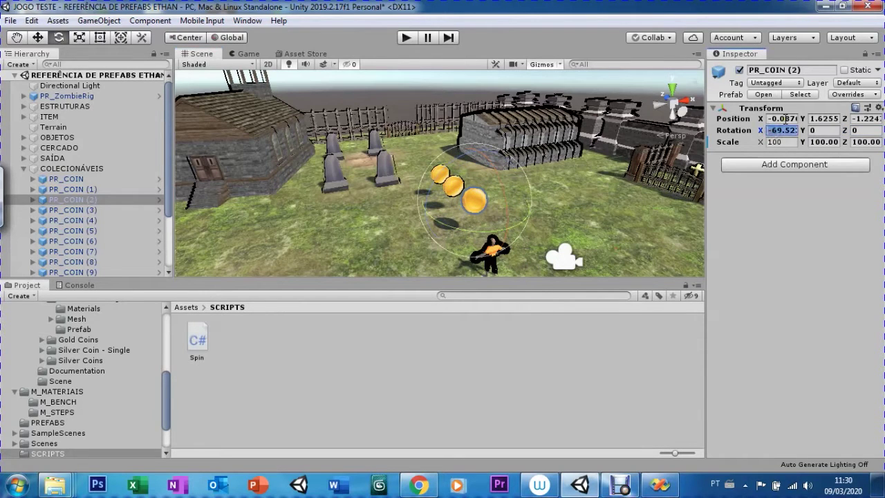
pyautogui.write('-180')
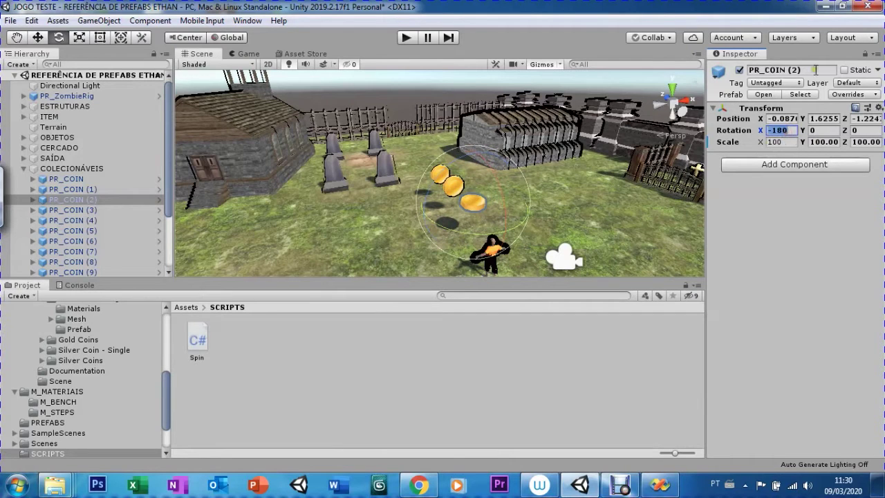
pyautogui.write('-36')
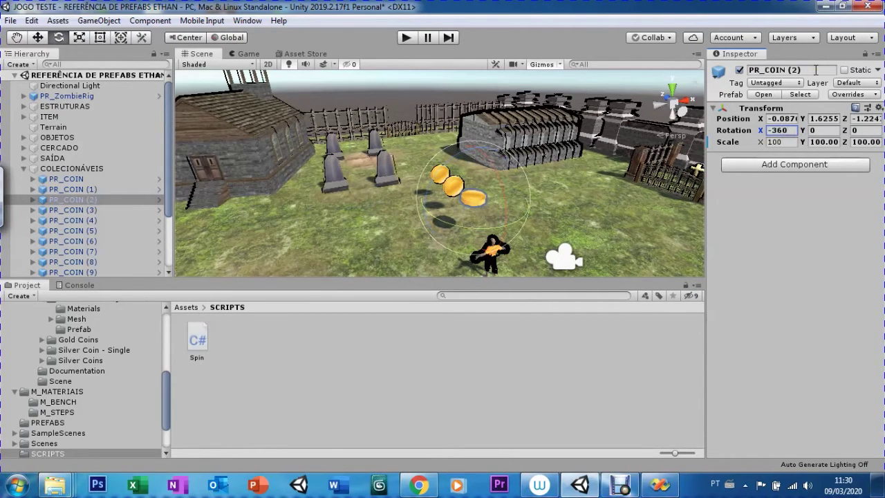
pyautogui.press('Return')
pyautogui.write('0')
pyautogui.press('Return')
pyautogui.write('90')
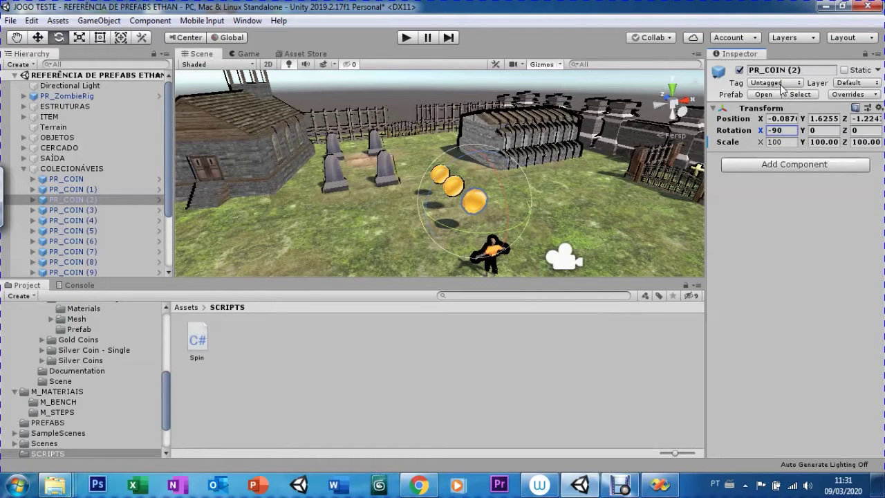
# Play-test the upright coin and stop the run.
pyautogui.scroll(6, 473, 176)
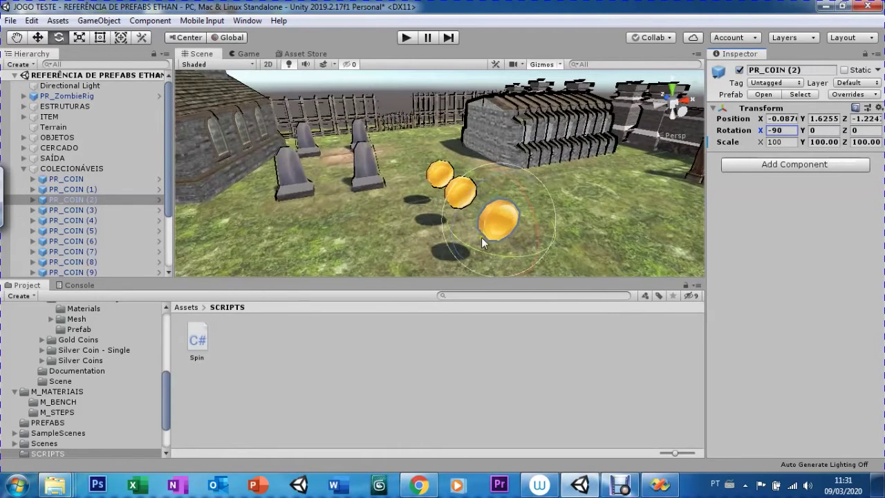
pyautogui.scroll(-1, 477, 232)
pyautogui.click(399, 40)
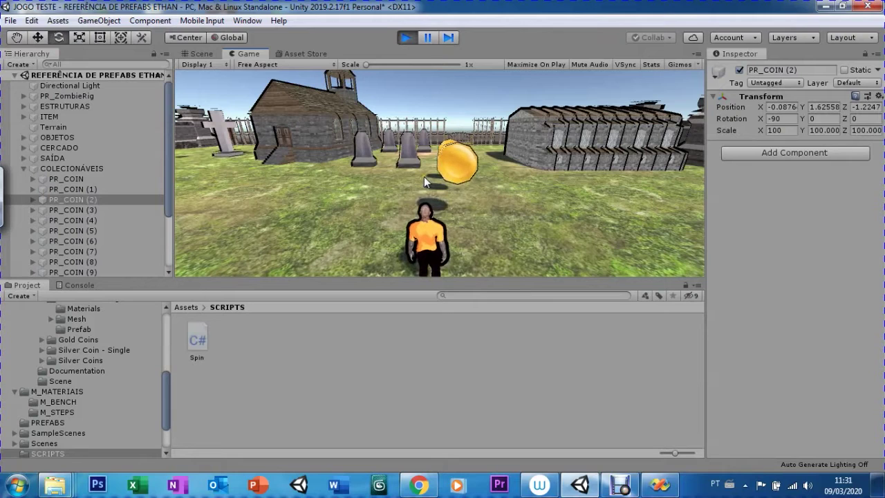
pyautogui.click(402, 44)
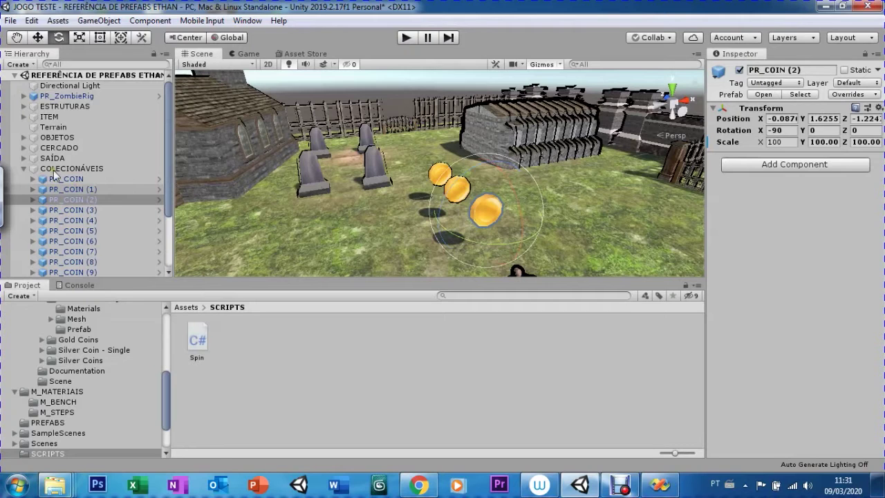
pyautogui.click(186, 309)
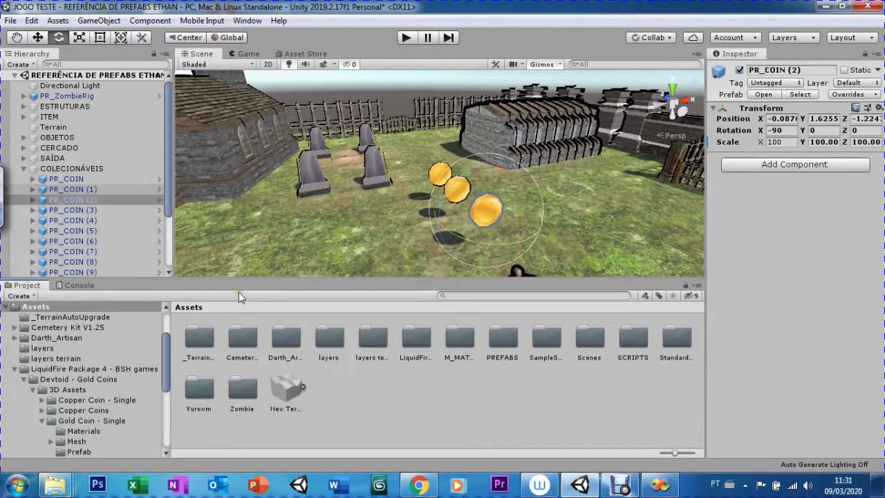
# Add the Spin script to the PR_COIN prefab in Assets/PREFABS and press Play.
pyautogui.doubleClick(504, 346)
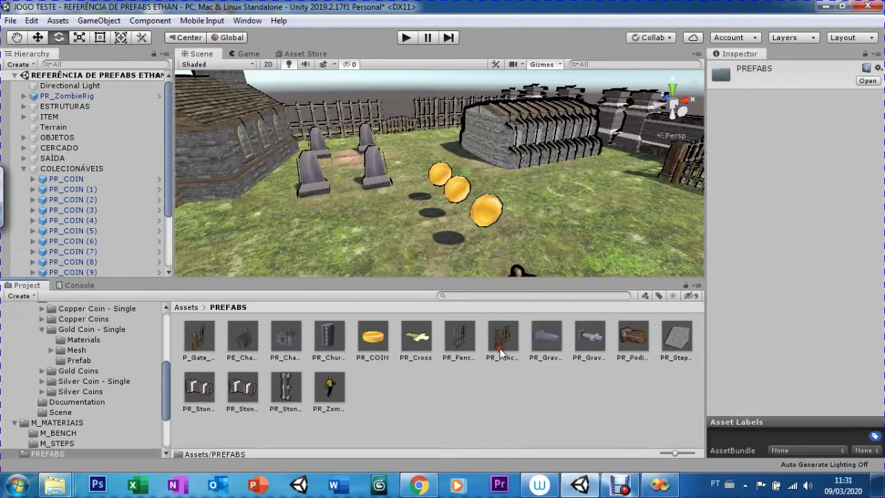
pyautogui.click(371, 352)
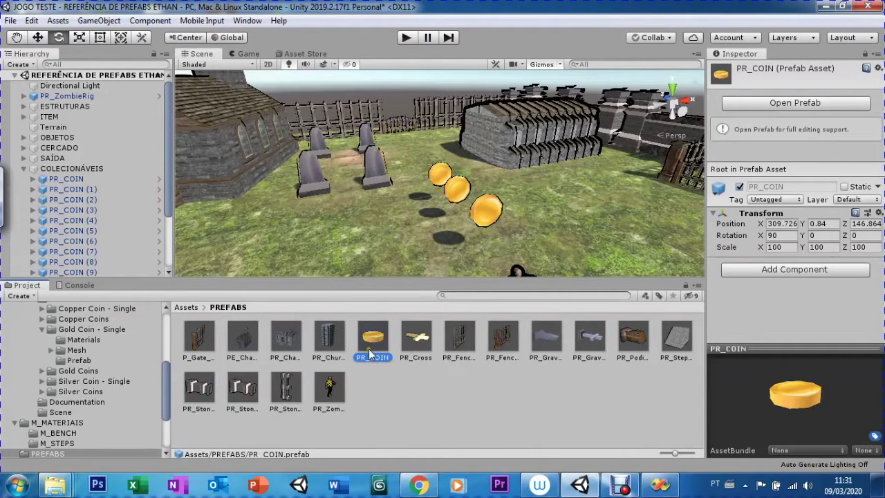
pyautogui.click(782, 271)
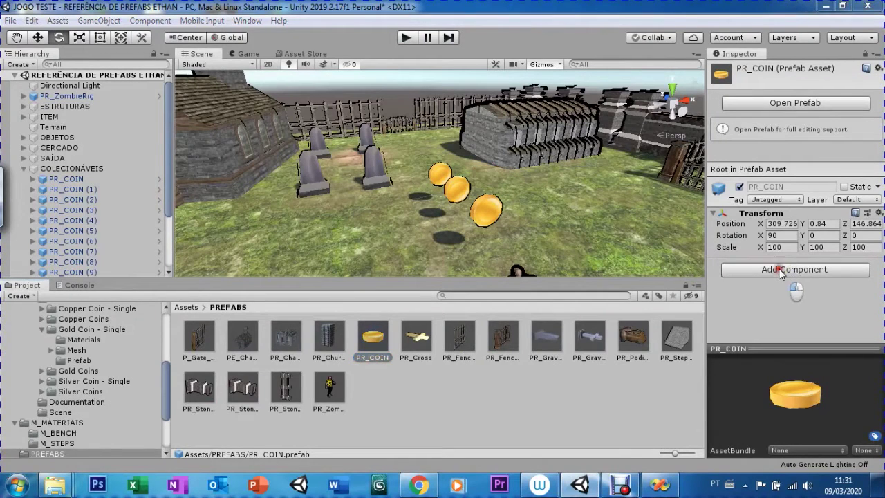
pyautogui.write('spi')
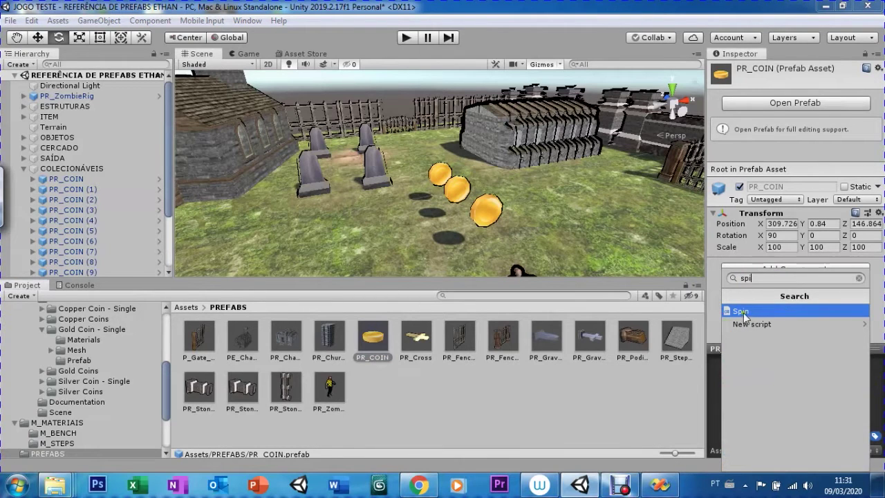
pyautogui.click(739, 311)
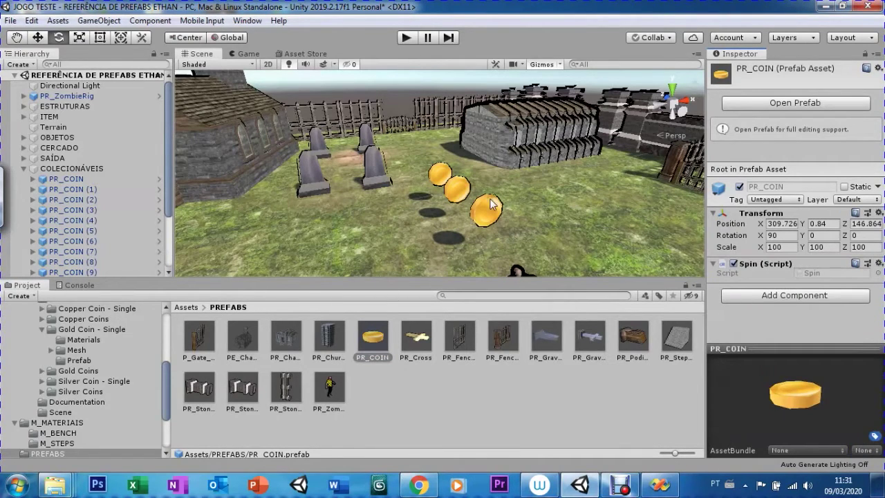
pyautogui.click(405, 38)
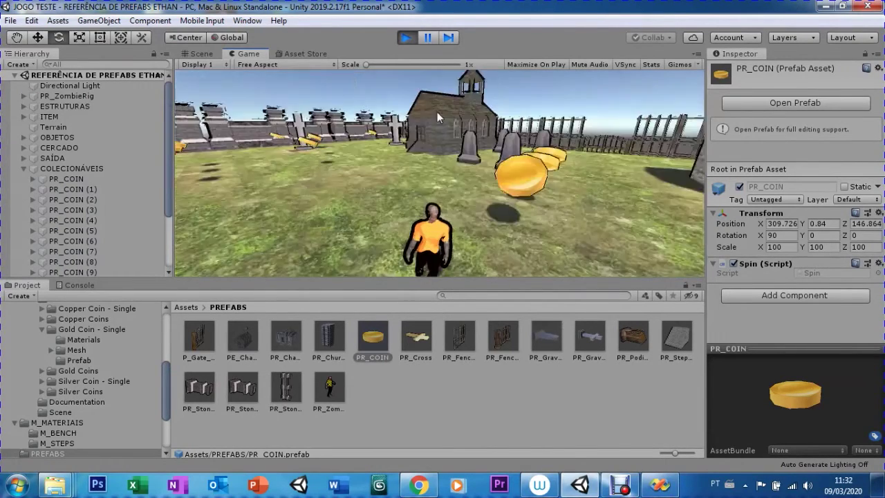
# Steer the character around the cemetery with A, W and D to view the spinning coins.
pyautogui.press('a')
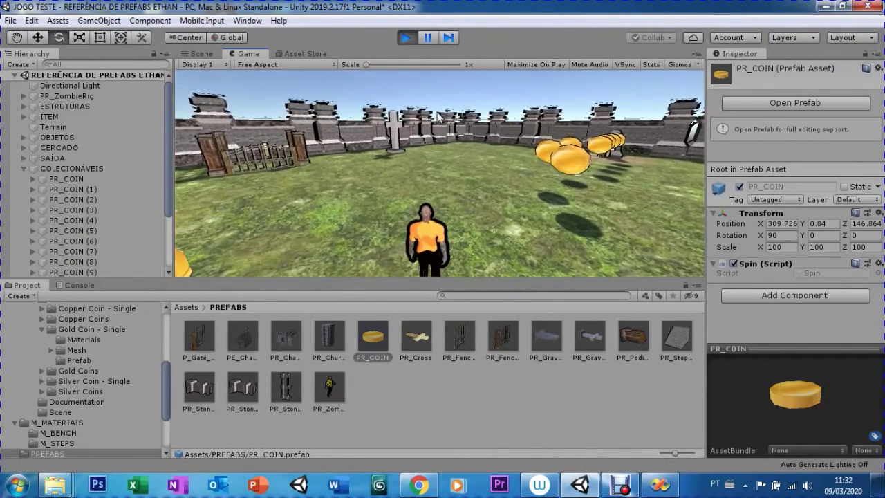
pyautogui.press('w')
pyautogui.press('w')
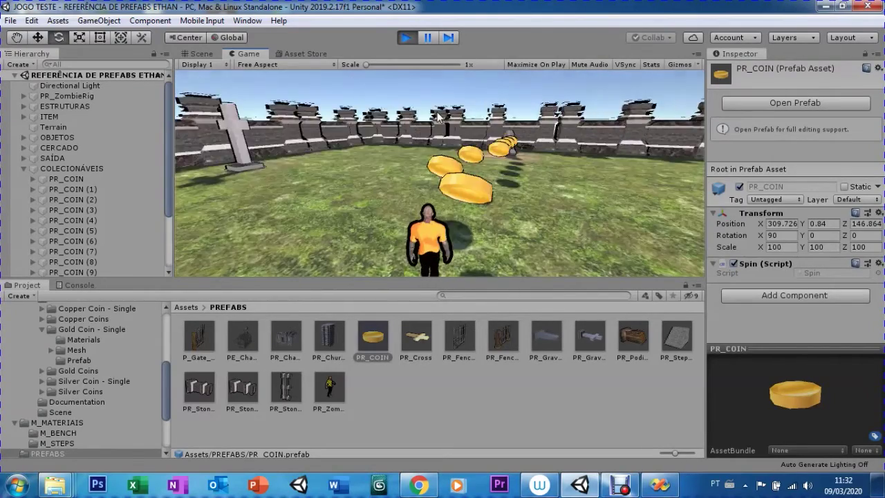
pyautogui.press('a')
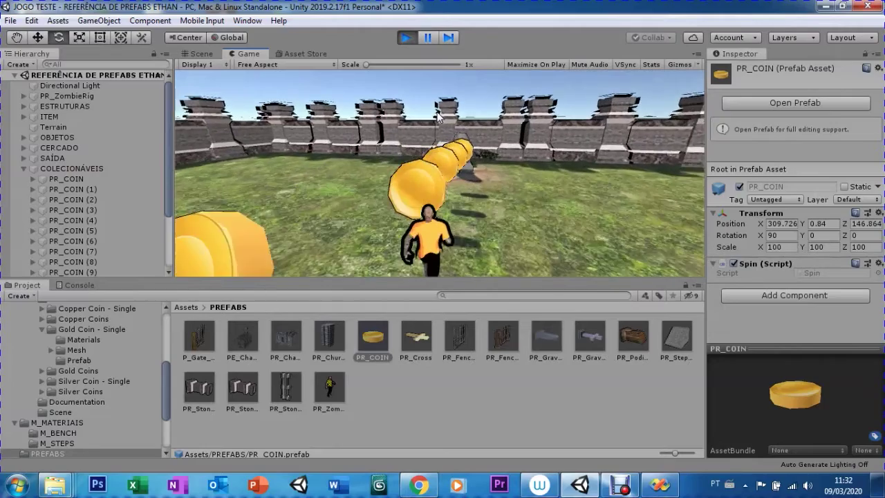
pyautogui.press('a')
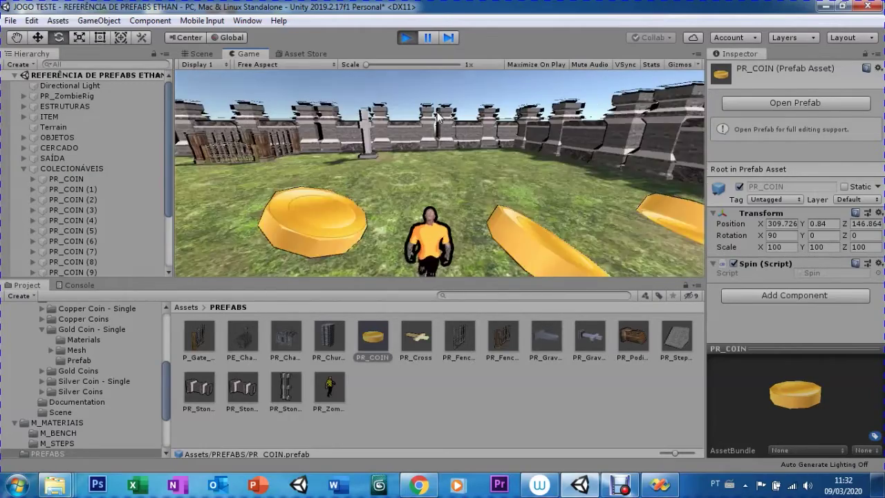
pyautogui.press('d')
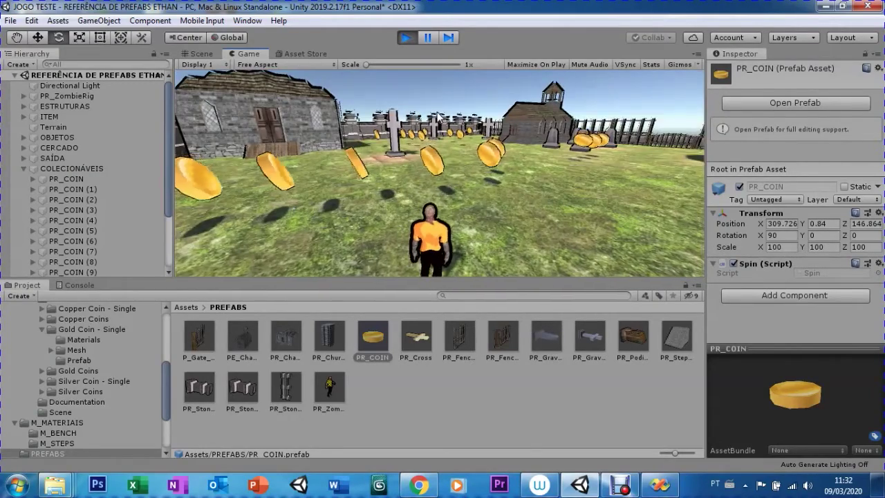
pyautogui.press('a')
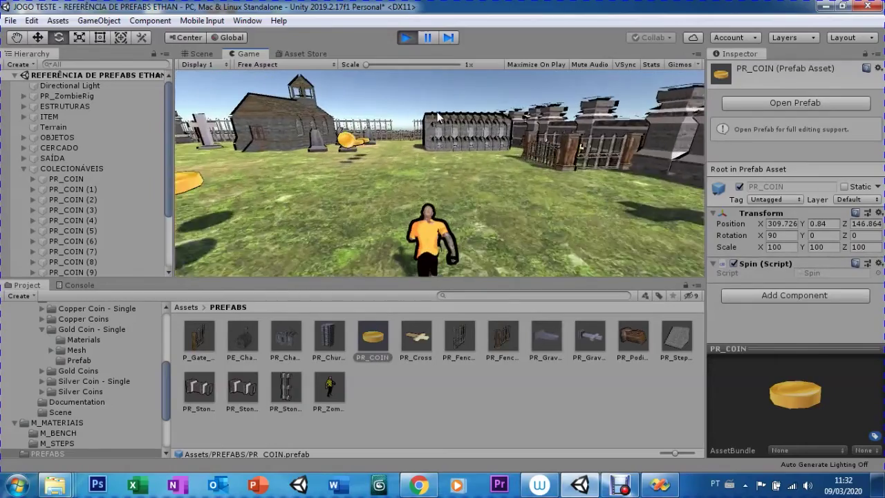
pyautogui.press('a')
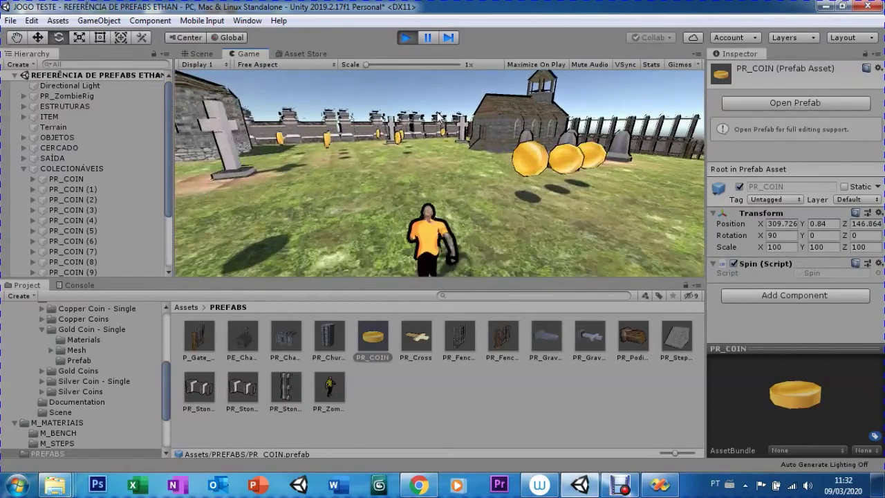
pyautogui.press('d')
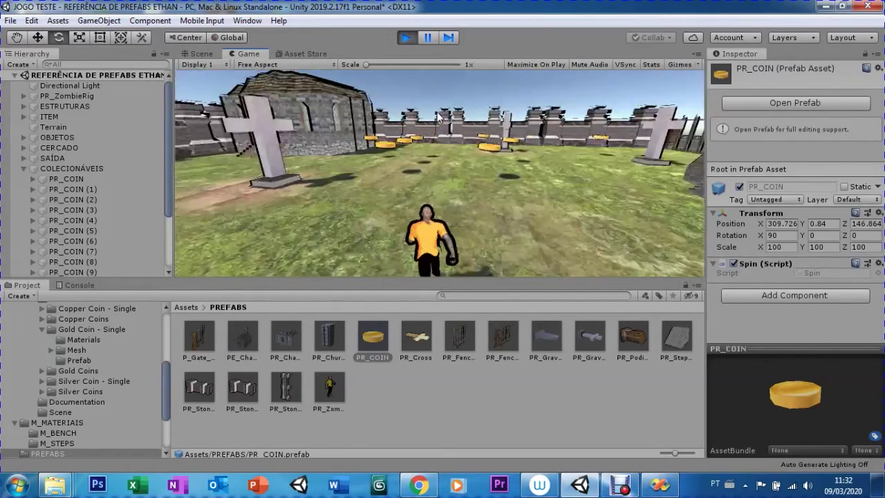
pyautogui.press('a')
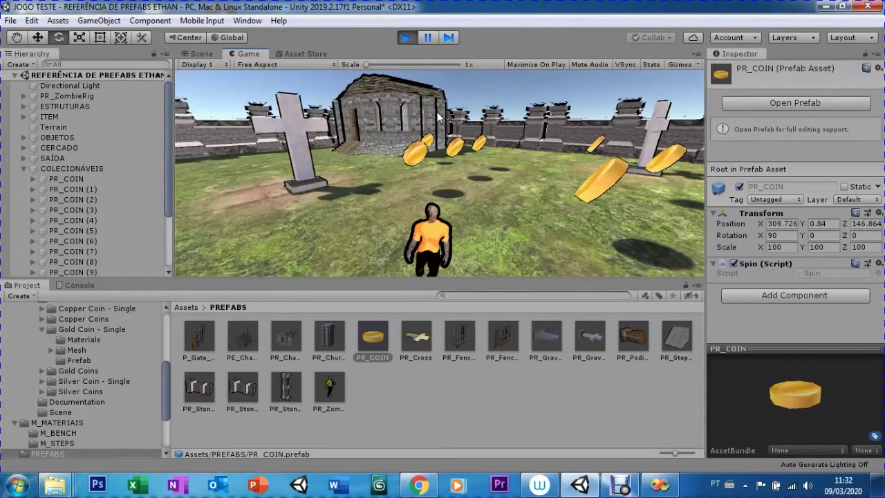
pyautogui.press('d')
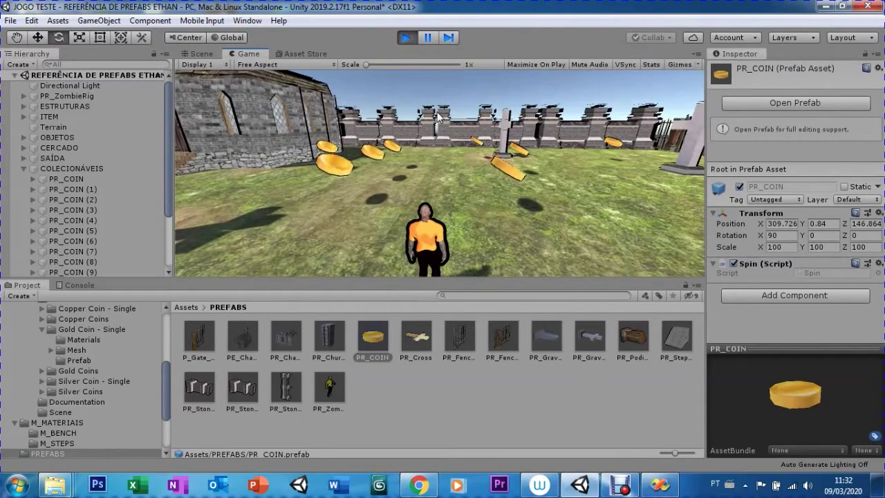
pyautogui.press('d')
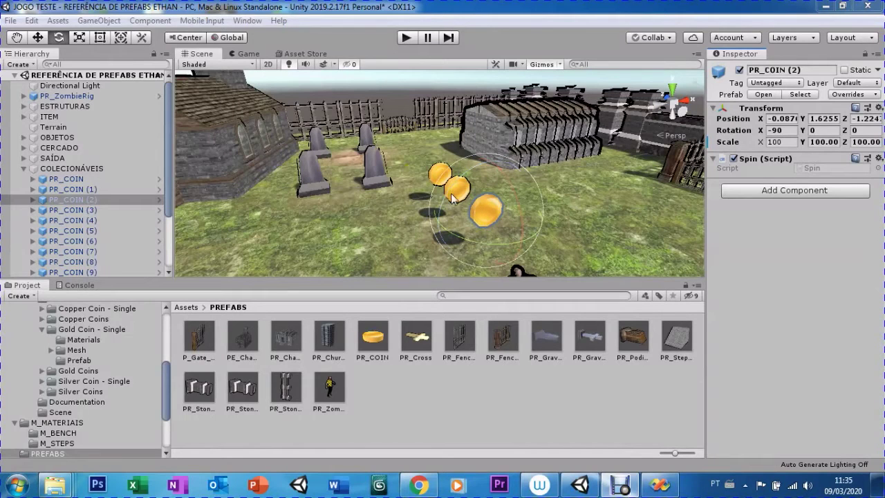
# Apply all of PR_COIN (2)'s overrides to its prefab, then select the PR_COIN prefab in PREFABS.
pyautogui.click(839, 97)
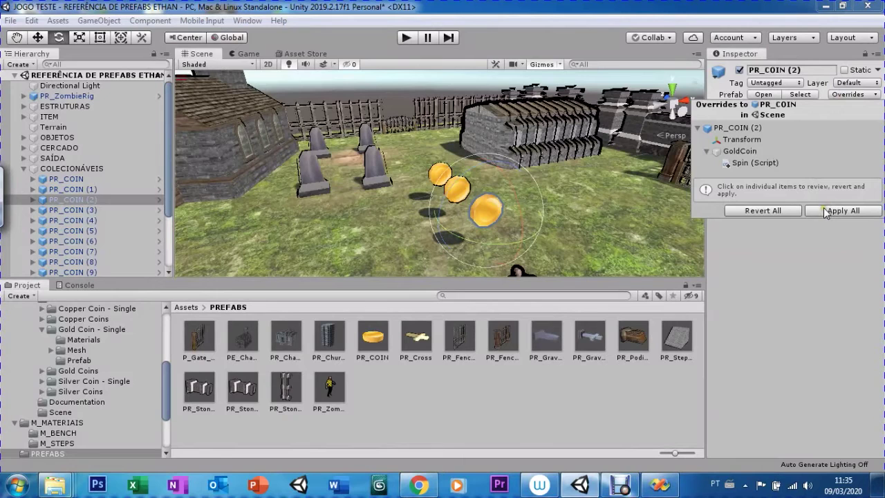
pyautogui.click(828, 252)
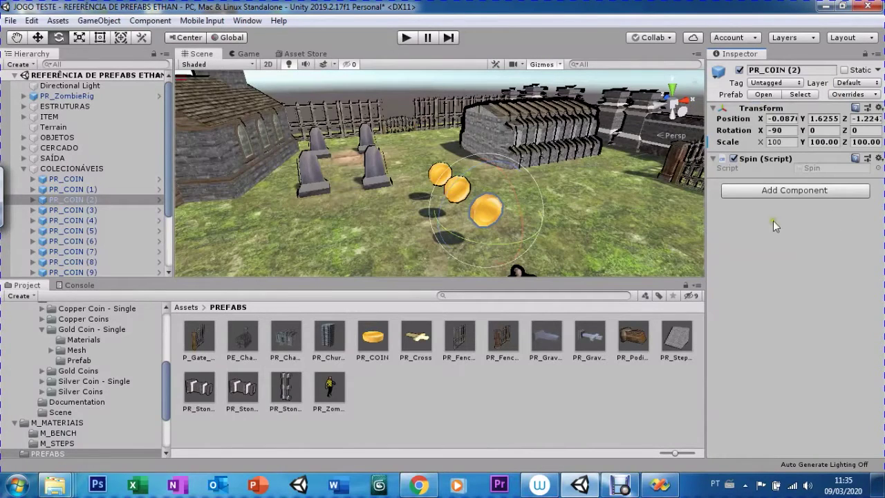
pyautogui.click(183, 309)
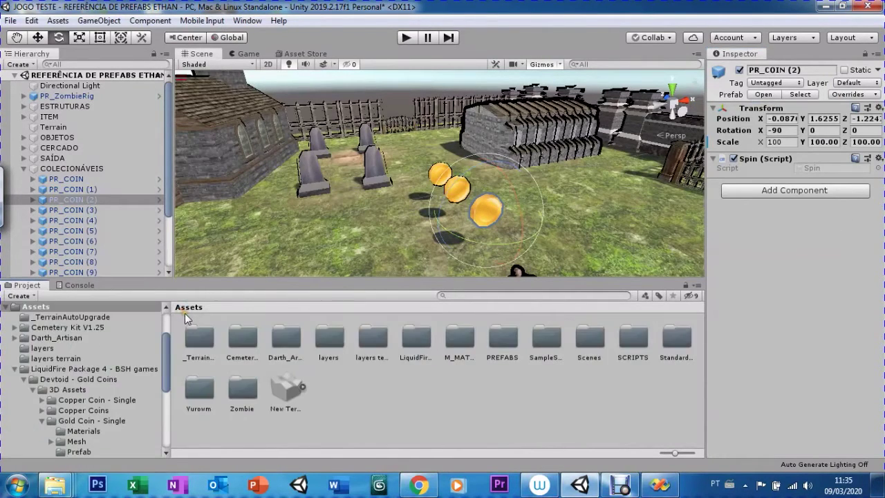
pyautogui.doubleClick(503, 339)
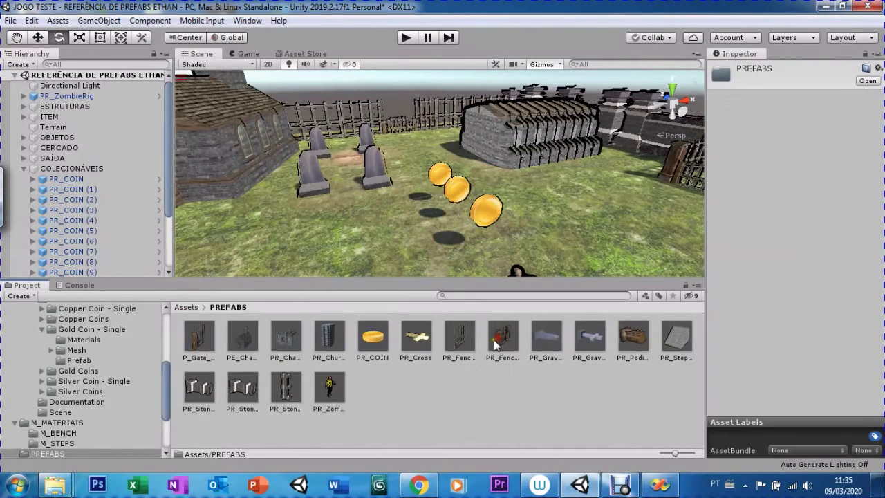
pyautogui.click(373, 346)
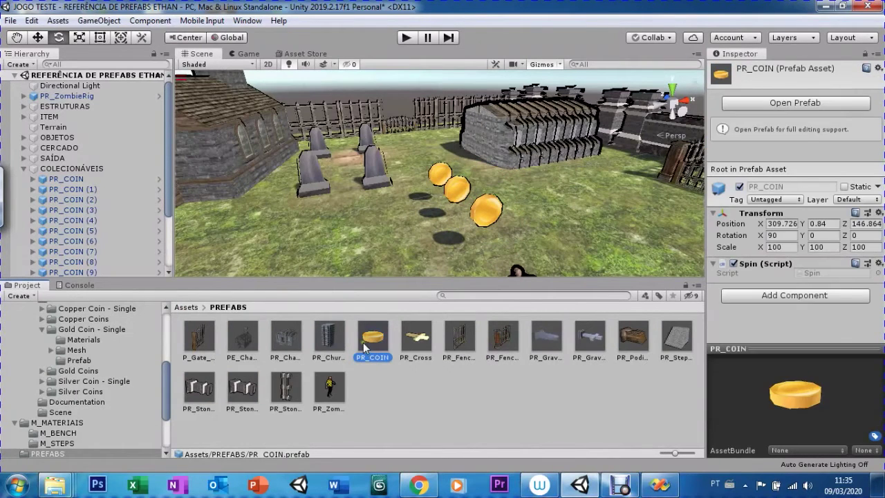
pyautogui.click(756, 297)
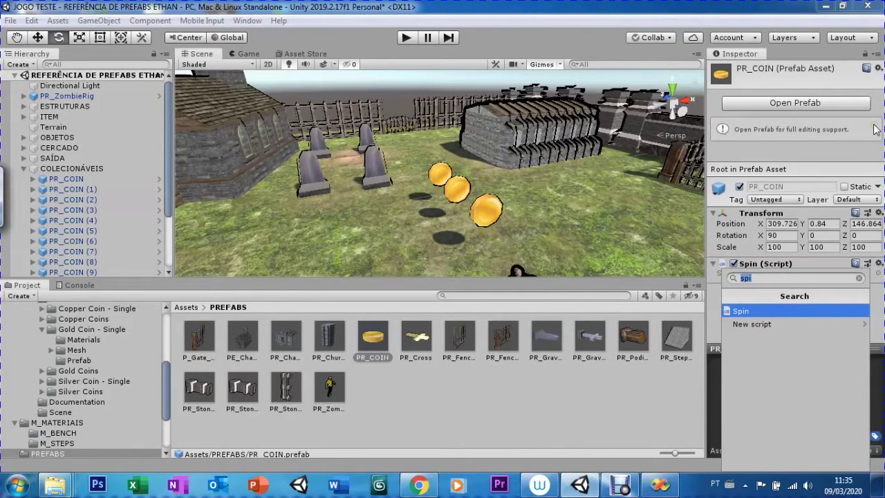
# Add a Halo effect component to the PR_COIN prefab.
pyautogui.press('BackSpace')
pyautogui.click(743, 350)
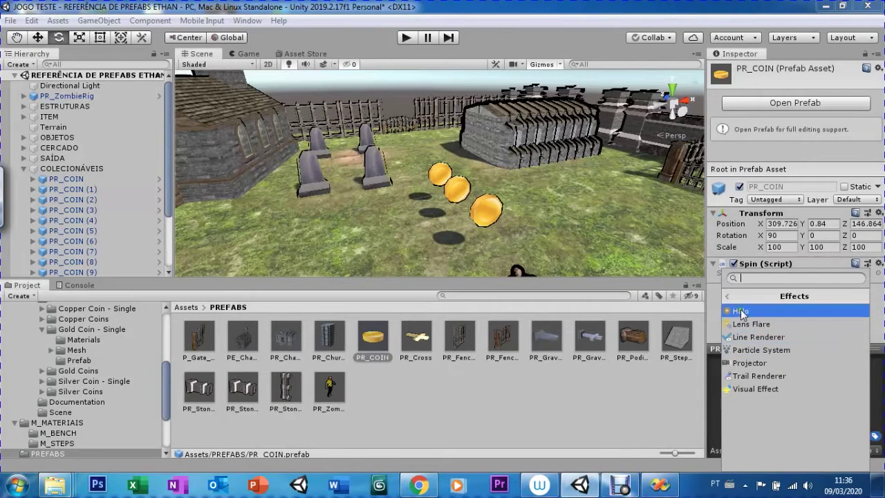
pyautogui.press('Escape')
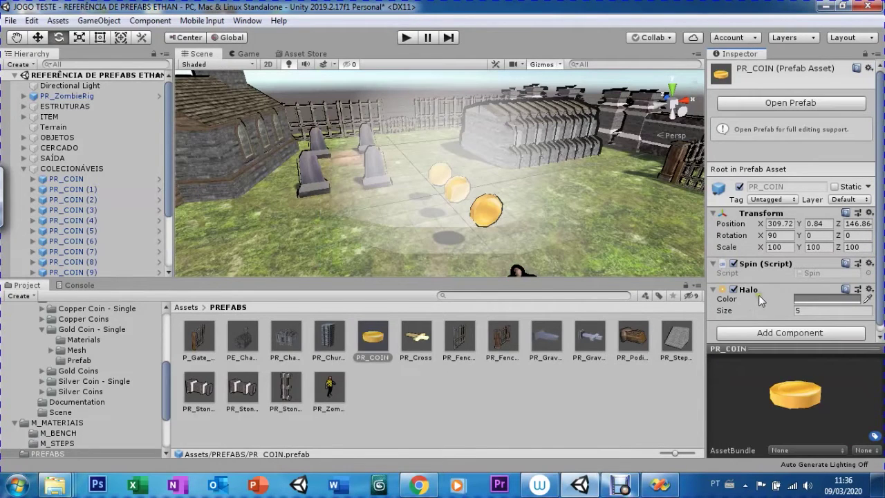
# Set the halo colour to bright yellow D9F114.
pyautogui.scroll(-1, 877, 304)
pyautogui.click(816, 294)
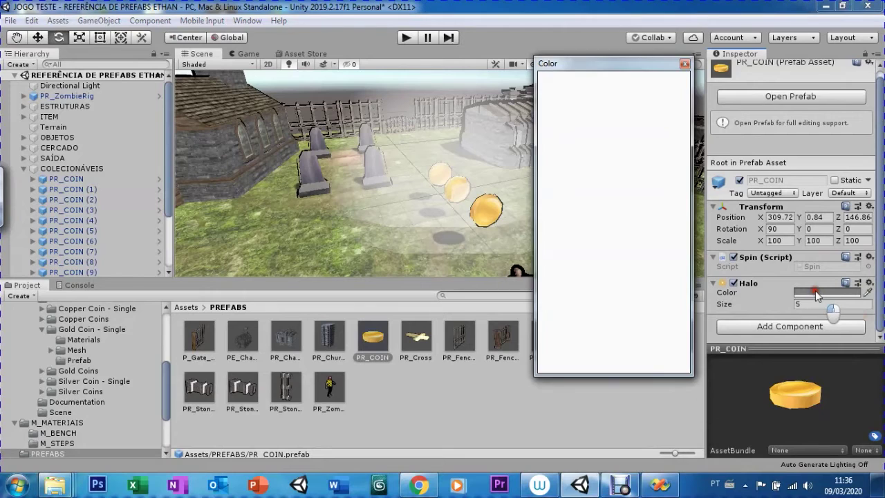
pyautogui.moveTo(638, 117); pyautogui.dragTo(630, 147)
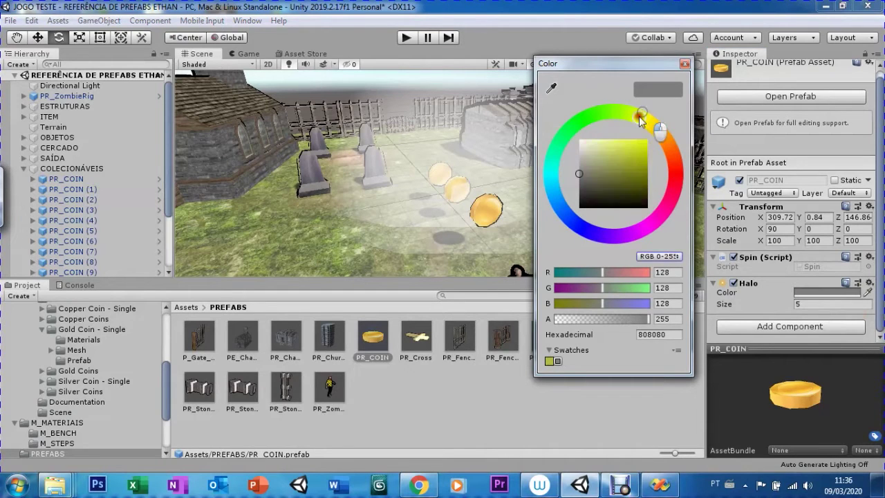
pyautogui.click(642, 143)
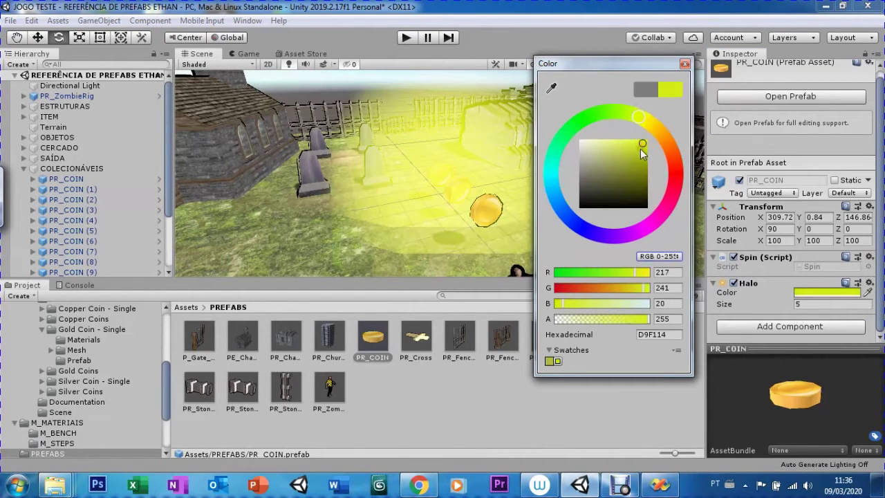
pyautogui.click(684, 64)
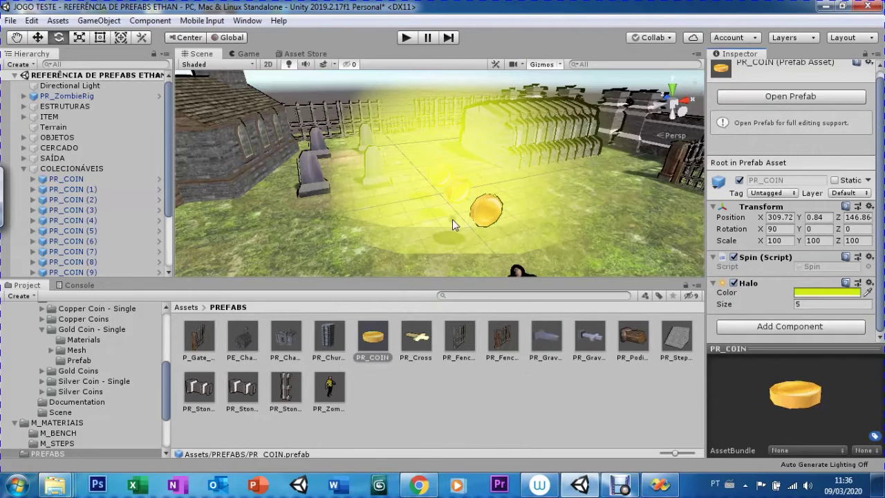
# Set the halo size to 1 and collapse the Halo settings.
pyautogui.click(801, 304)
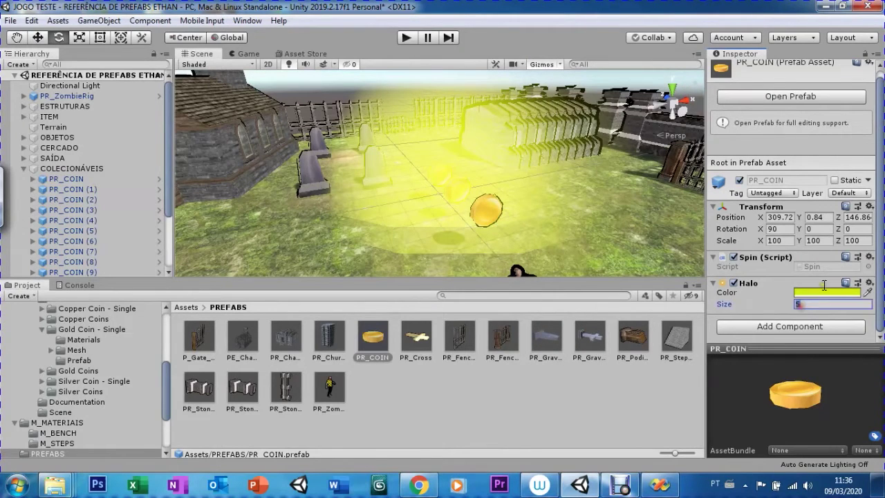
pyautogui.write('1')
pyautogui.press('Return')
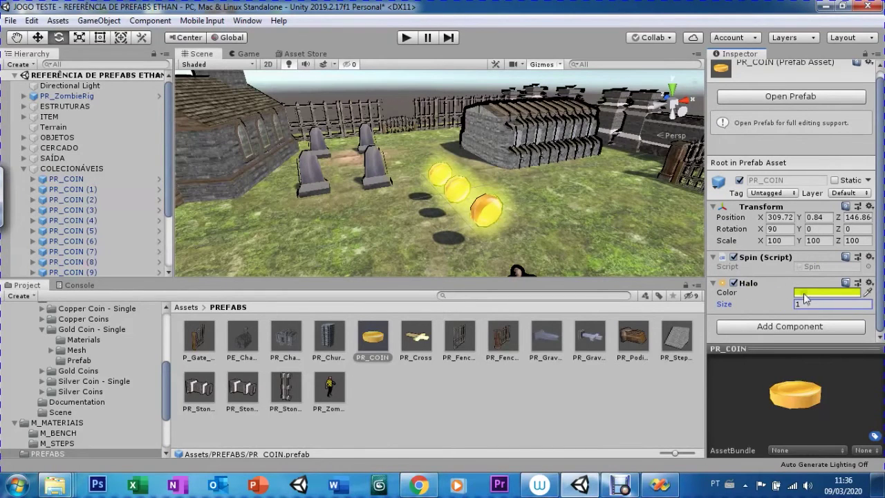
pyautogui.click(880, 306)
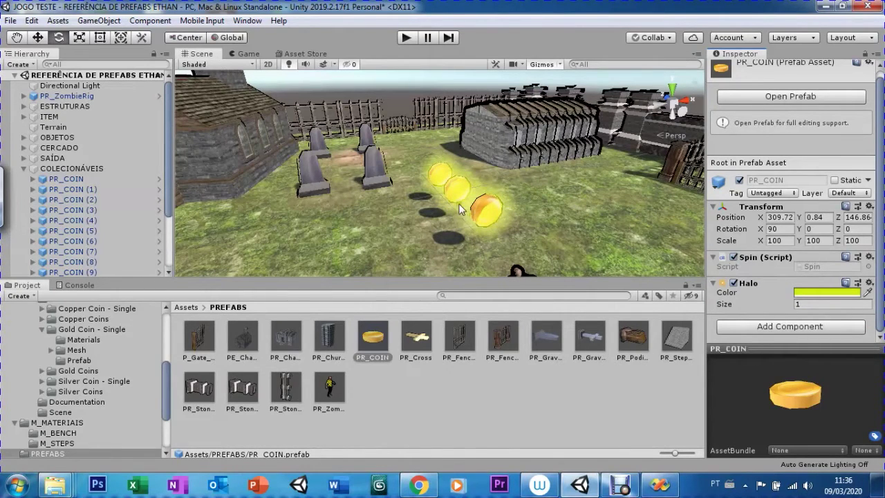
pyautogui.click(712, 284)
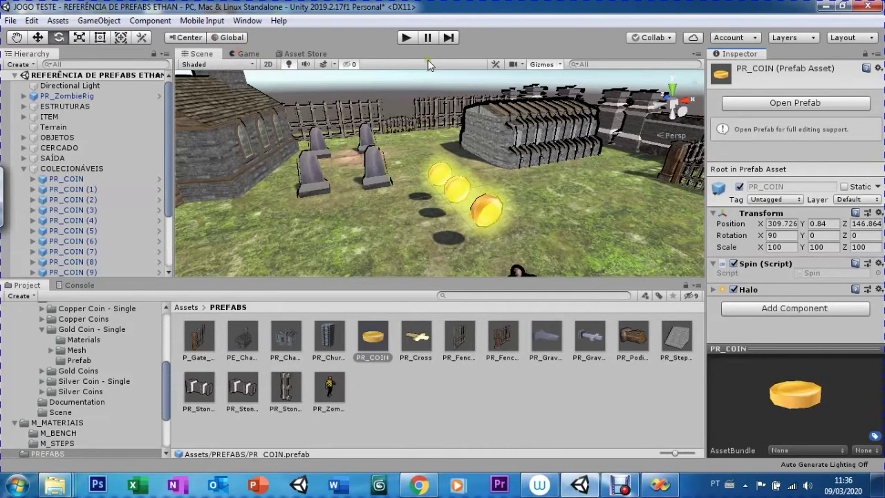
# Switch to the Game view to see the glowing coin ahead of the character.
pyautogui.click(248, 53)
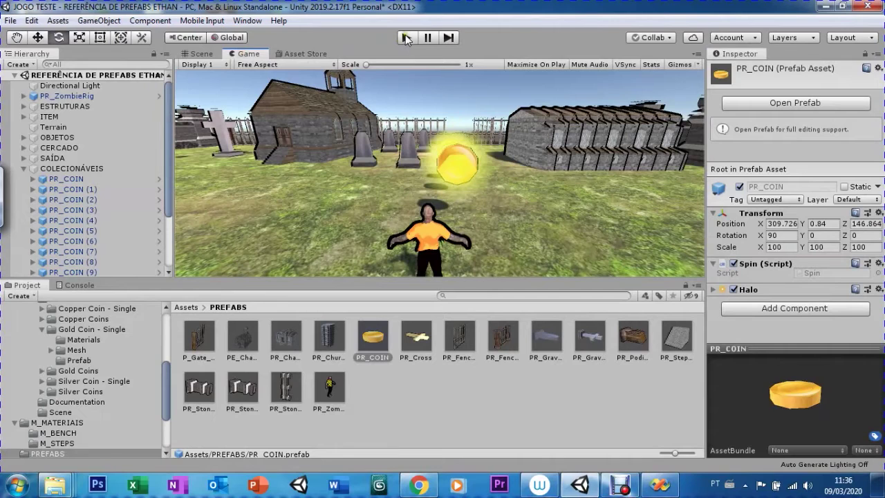
# Start the playtest and walk the character toward and through the glowing coins.
pyautogui.click(407, 38)
pyautogui.moveTo(8, 223)
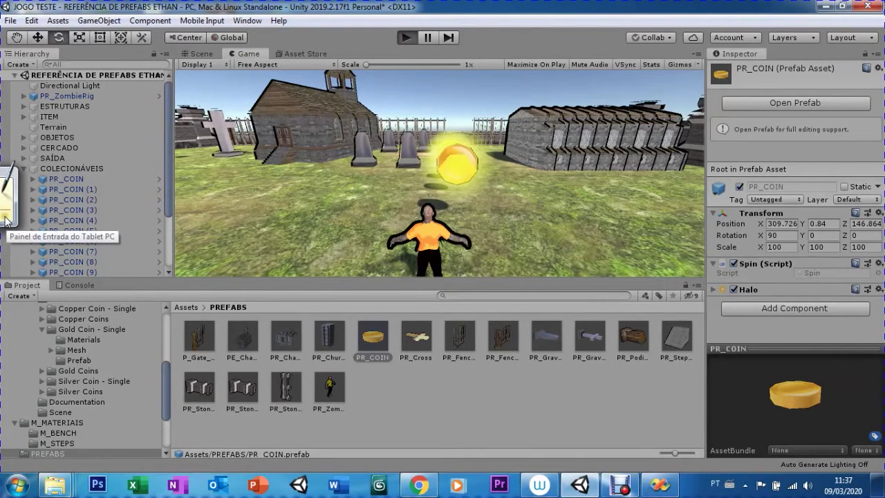
pyautogui.hotkey('ctrl', 'p')
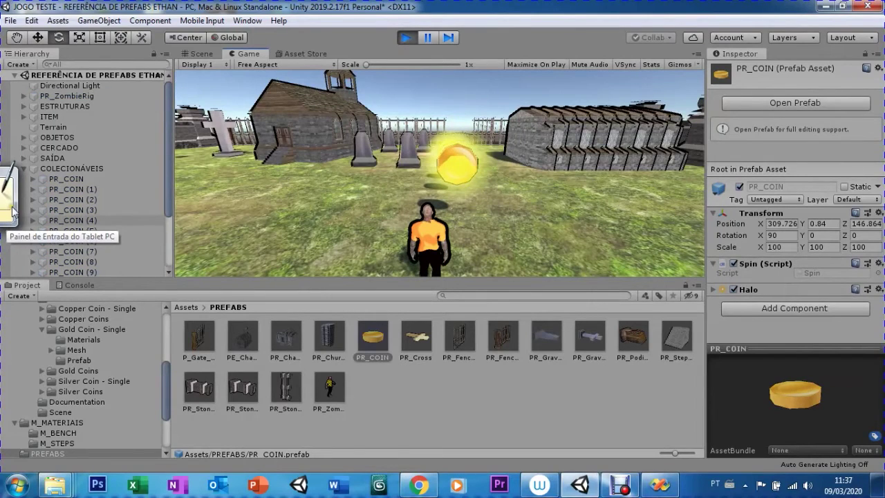
pyautogui.press('d')
pyautogui.press('a')
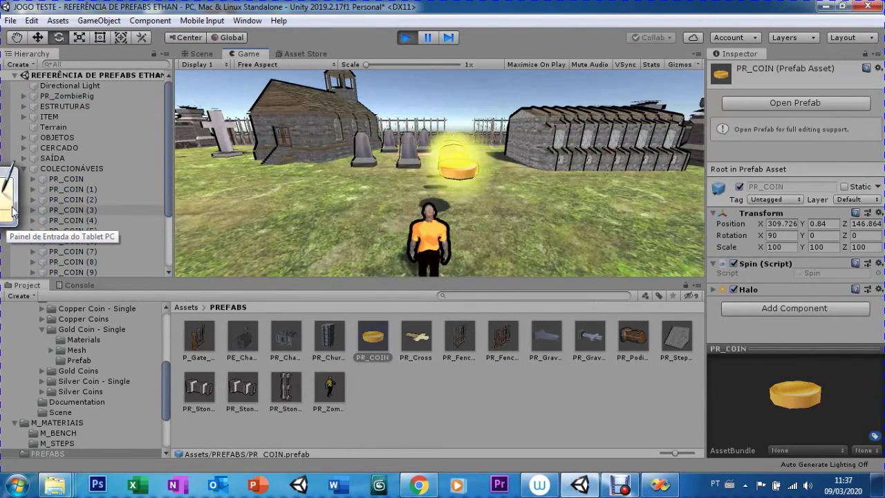
pyautogui.press('w')
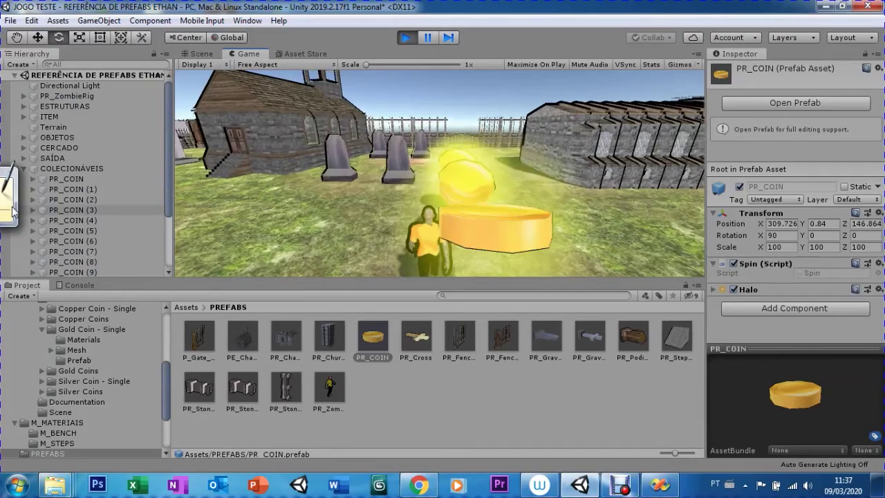
pyautogui.press('a')
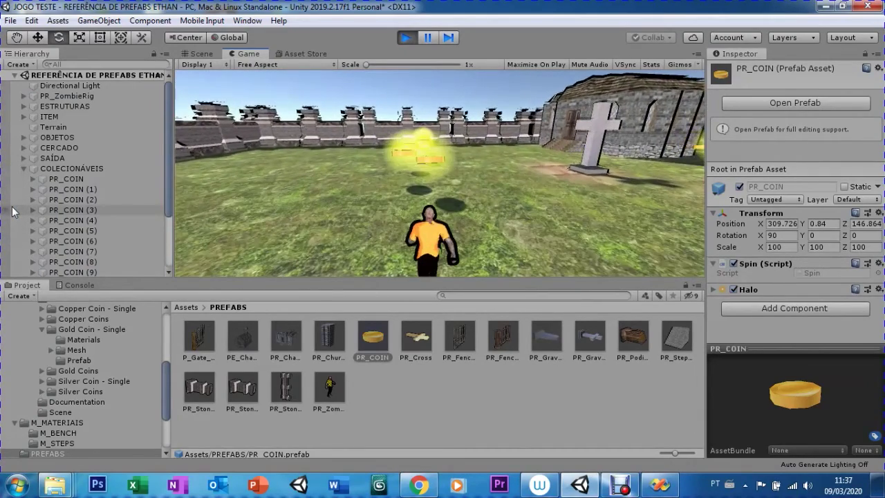
# Walk around the graveyard past the gate and back to the coins, then stop play mode.
pyautogui.press('d')
pyautogui.press('a')
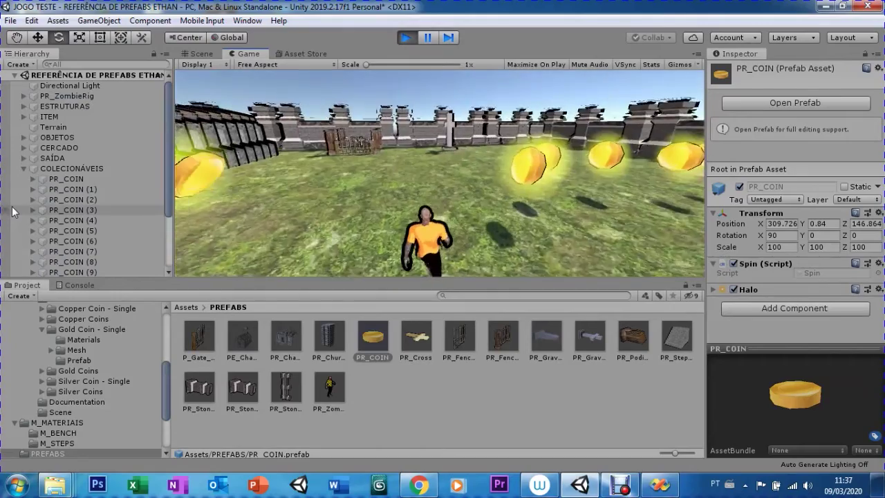
pyautogui.press('a')
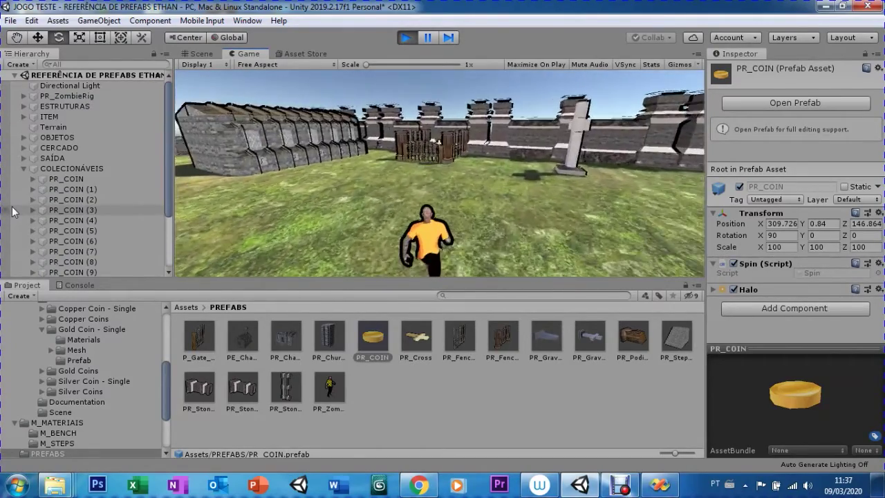
pyautogui.press('w')
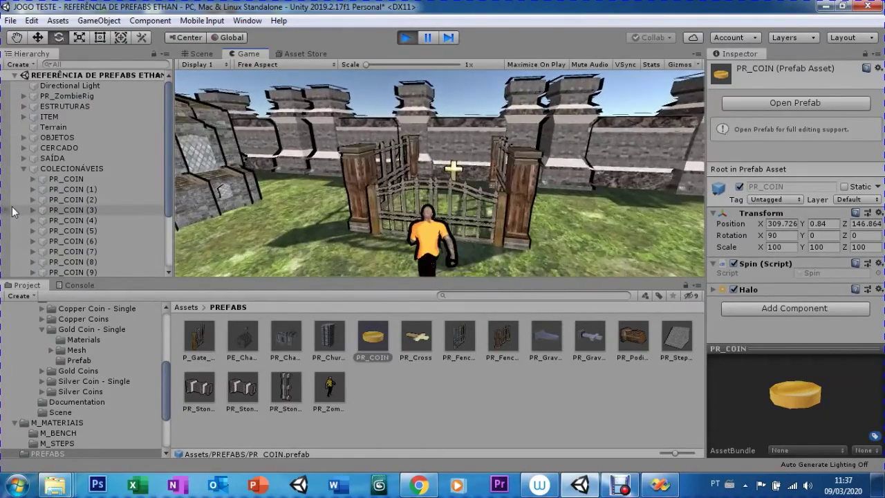
pyautogui.press('s')
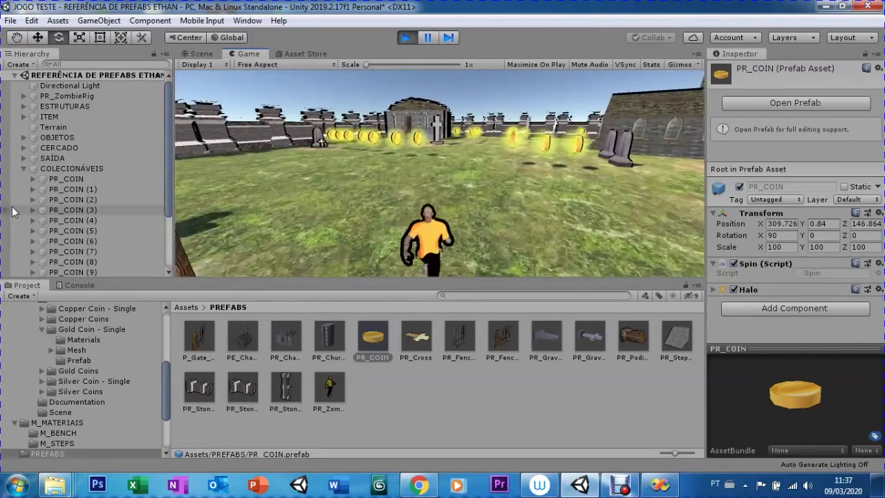
pyautogui.press('d')
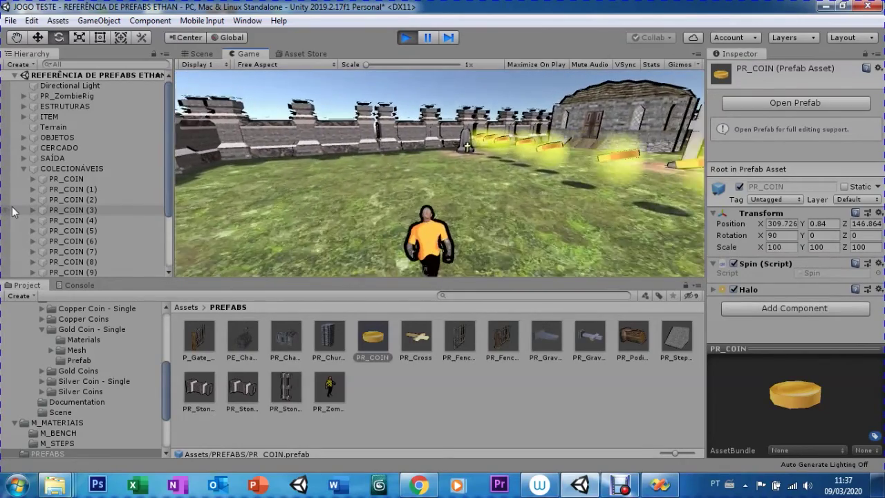
pyautogui.press('w')
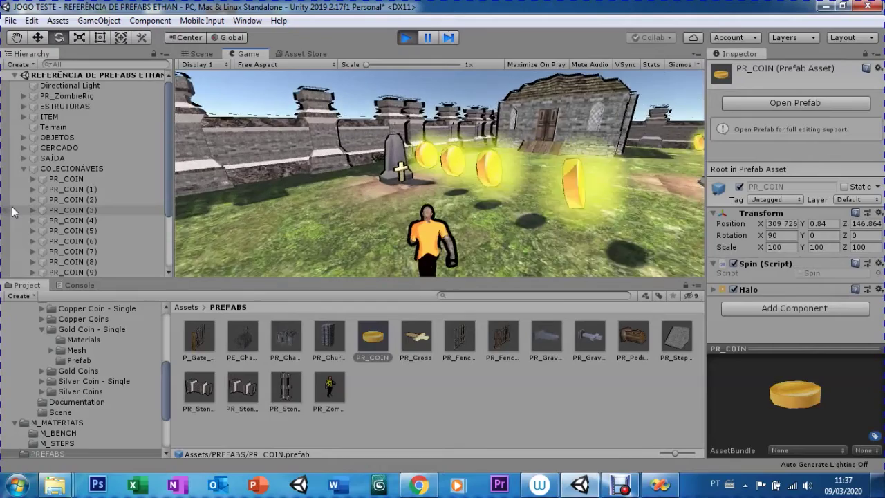
pyautogui.press('a')
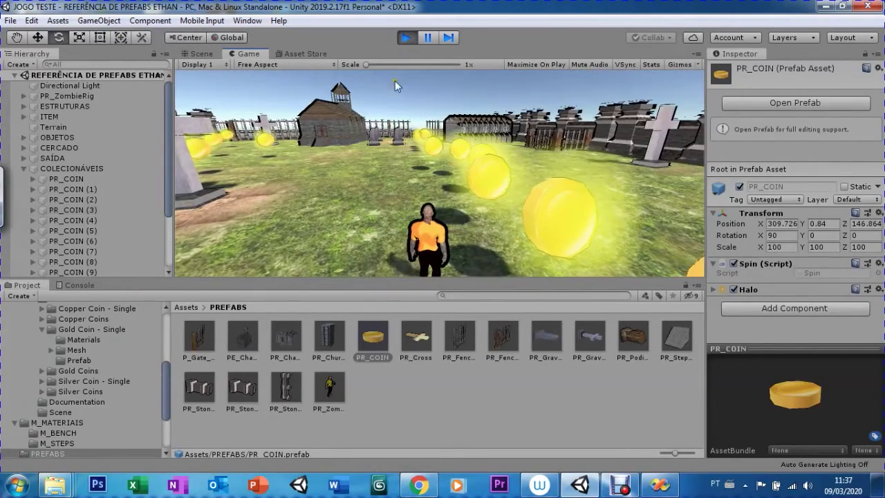
pyautogui.click(410, 40)
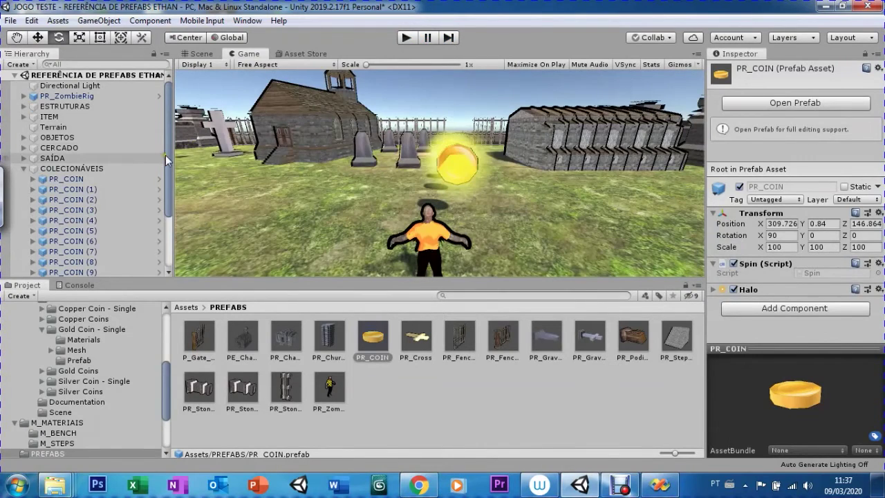
# Select PR_ZombieRig and pick its LowRetopoUV torso mesh in the Scene view.
pyautogui.click(67, 96)
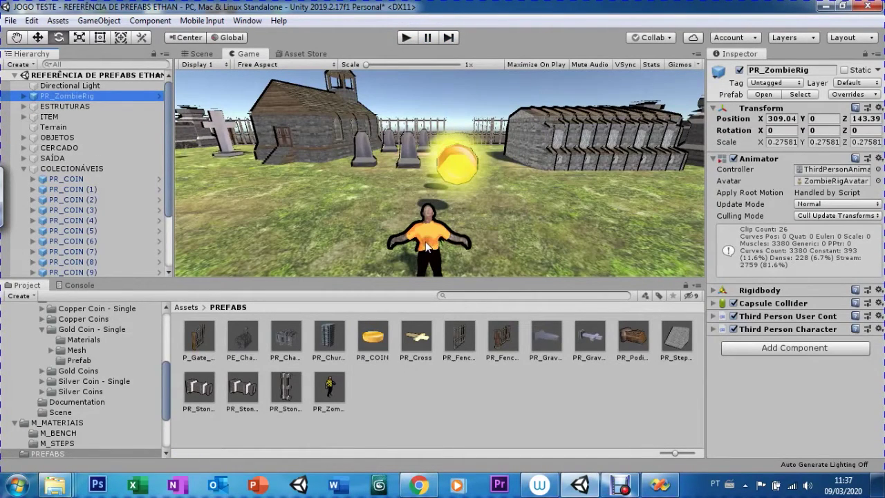
pyautogui.click(200, 54)
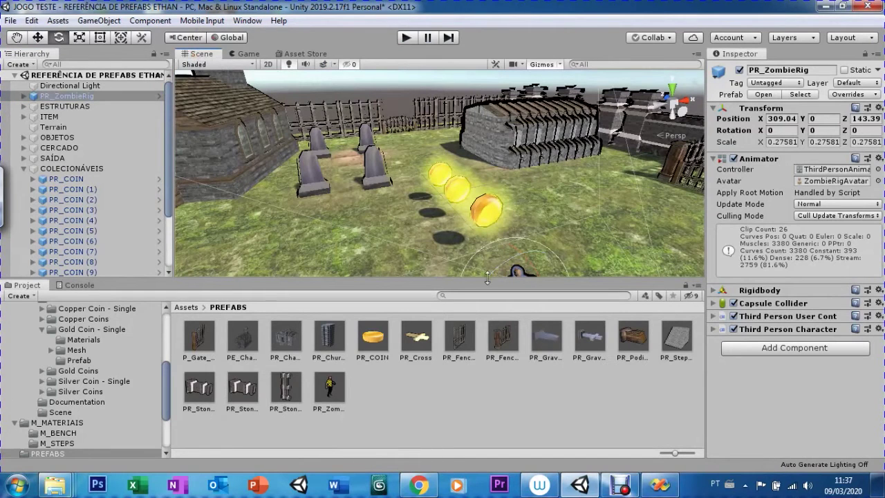
pyautogui.scroll(1, 369, 238)
pyautogui.keyDown('alt'); pyautogui.moveTo(369, 238); pyautogui.dragTo(353, 119, button='right'); pyautogui.keyUp('alt')
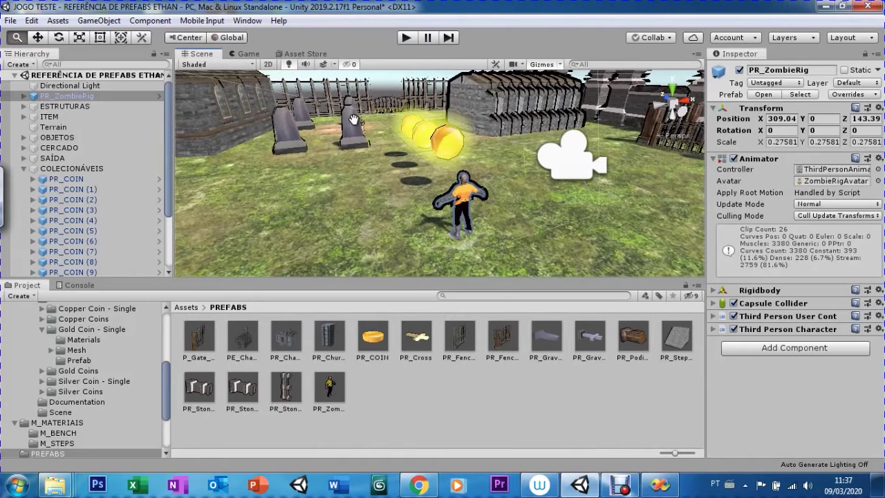
pyautogui.click(469, 187)
pyautogui.scroll(4, 469, 187)
pyautogui.click(446, 229)
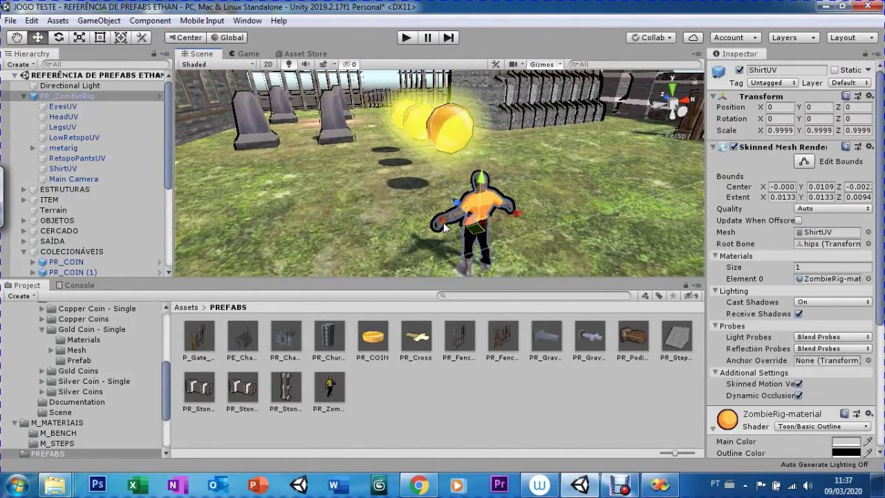
pyautogui.click(452, 225)
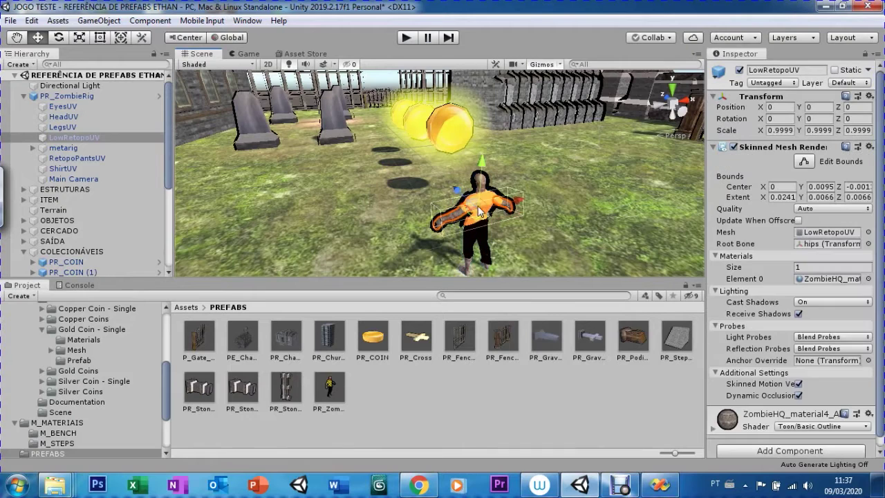
# Reduce the torso material's Toon outline width from 0.0201 to 0.012.
pyautogui.scroll(-1, 883, 357)
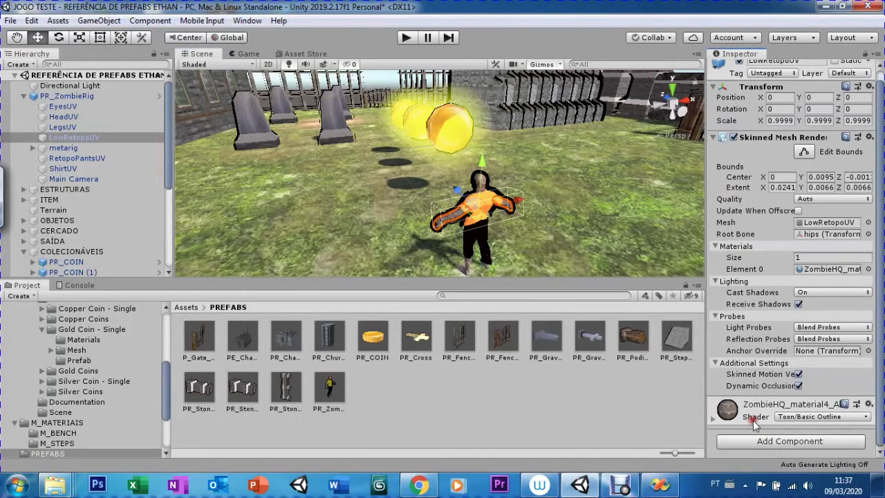
pyautogui.scroll(-3, 882, 325)
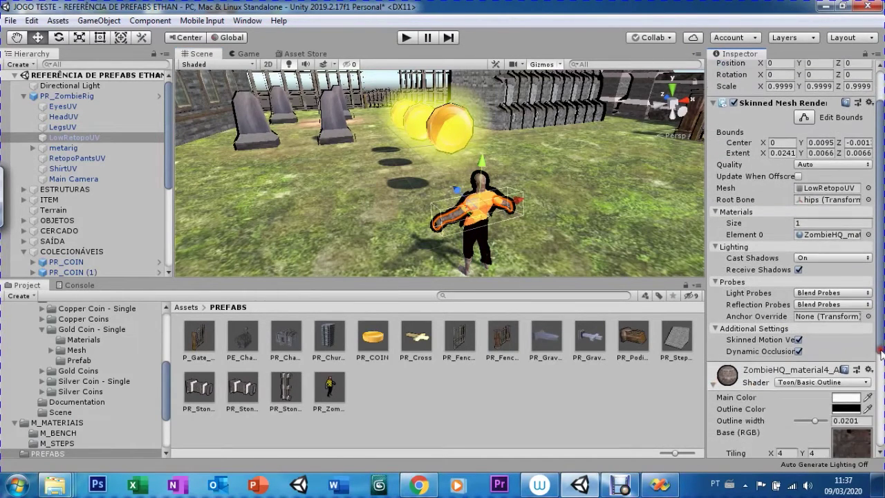
pyautogui.click(806, 397)
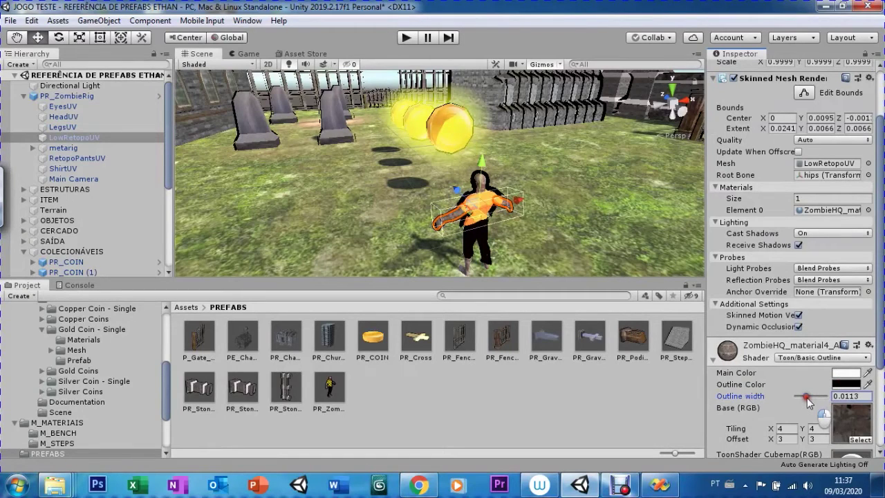
pyautogui.click(854, 397)
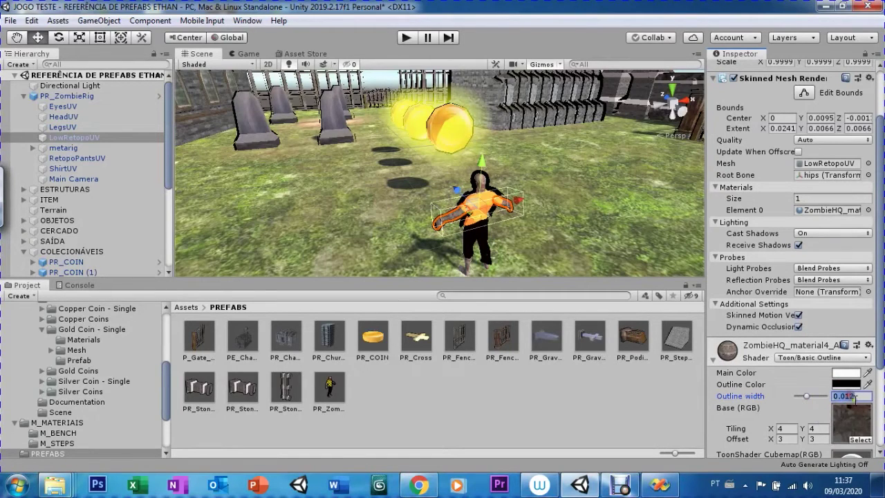
pyautogui.click(488, 187)
pyautogui.click(477, 184)
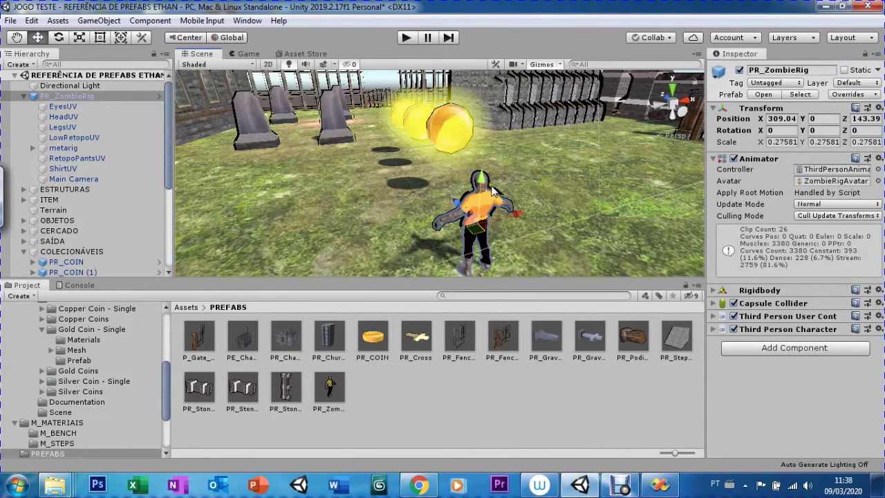
# Set the HeadUV material's Toon outline width to 0.012.
pyautogui.scroll(2, 498, 161)
pyautogui.scroll(2, 498, 161)
pyautogui.scroll(-2, 498, 161)
pyautogui.click(513, 185)
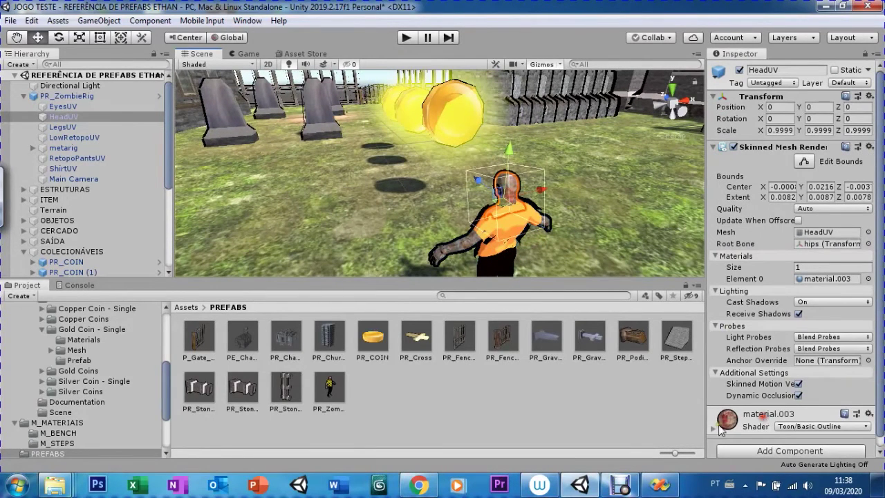
pyautogui.click(714, 428)
pyautogui.scroll(-3, 878, 301)
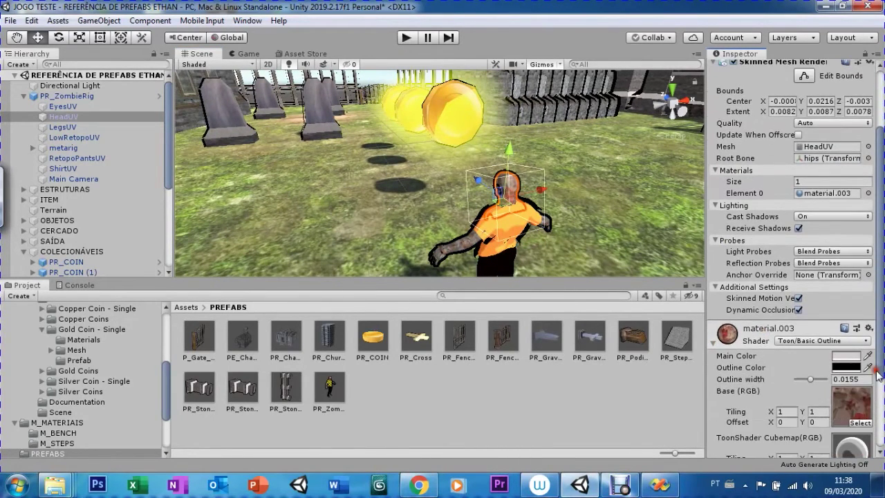
pyautogui.click(867, 380)
pyautogui.write('0.012')
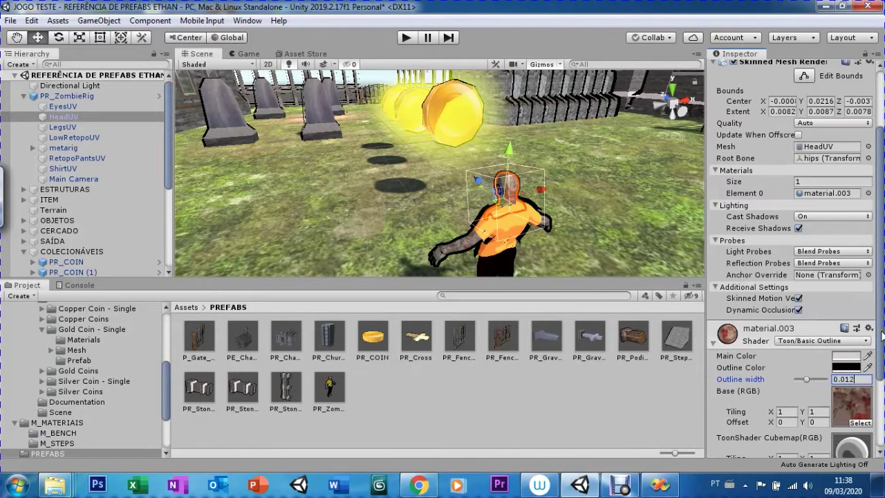
# Set the ShirtUV material's outline width to 0.012.
pyautogui.click(506, 253)
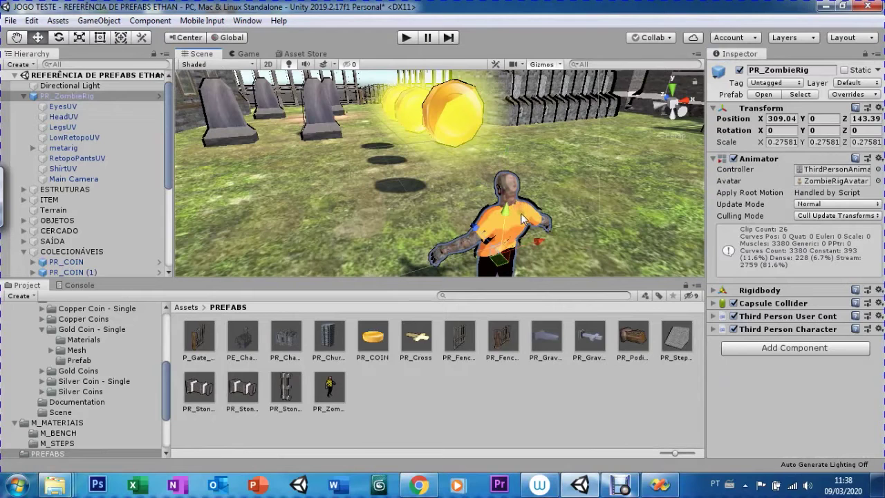
pyautogui.click(488, 223)
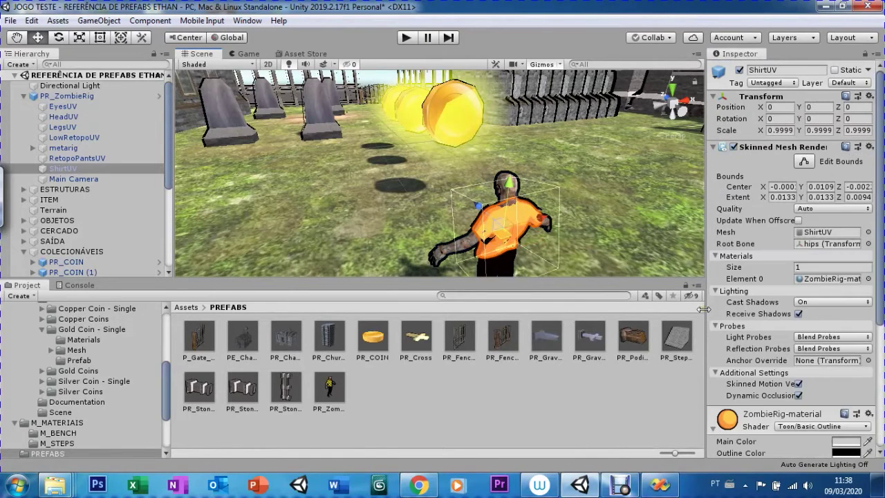
pyautogui.moveTo(879, 306); pyautogui.dragTo(881, 379)
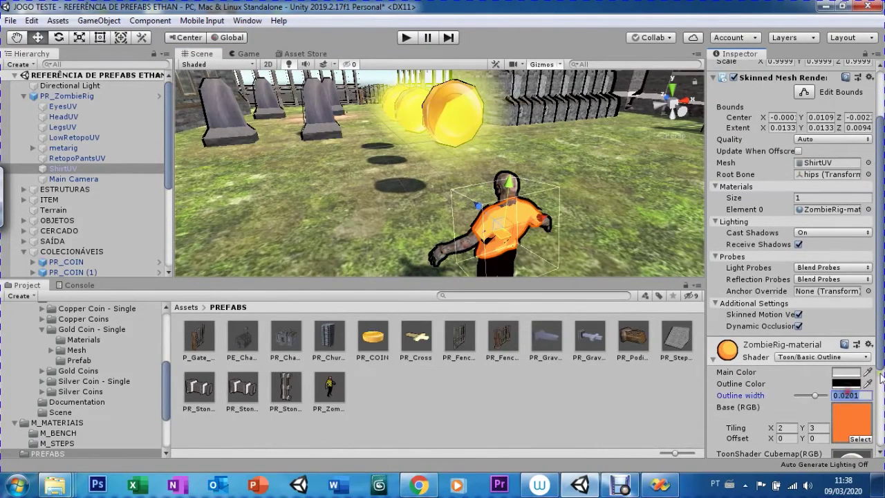
pyautogui.write('0.012')
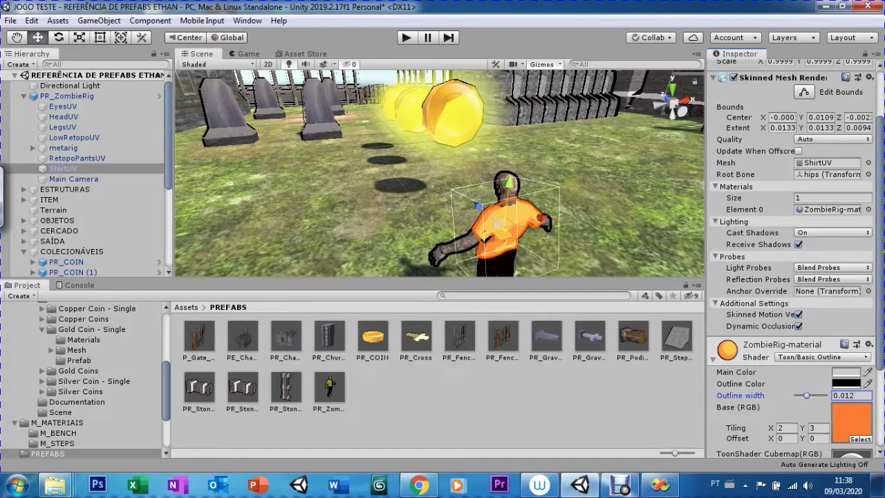
pyautogui.scroll(-2, 795, 256)
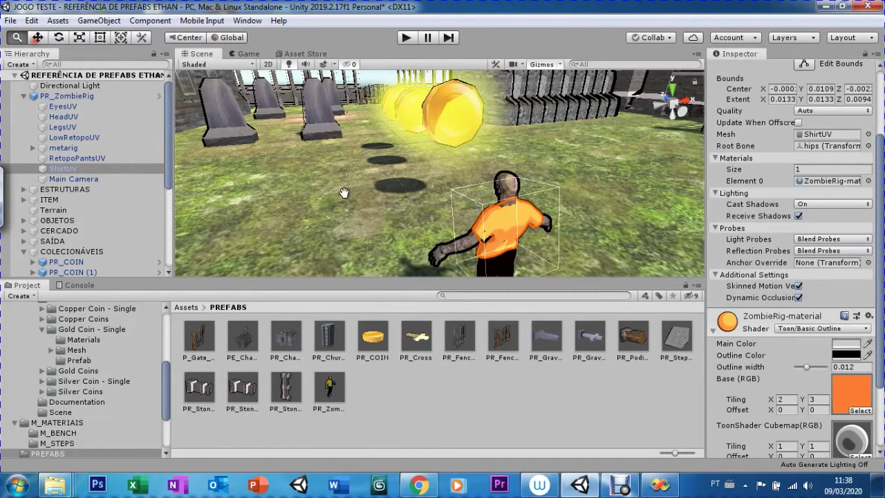
pyautogui.scroll(6, 344, 193)
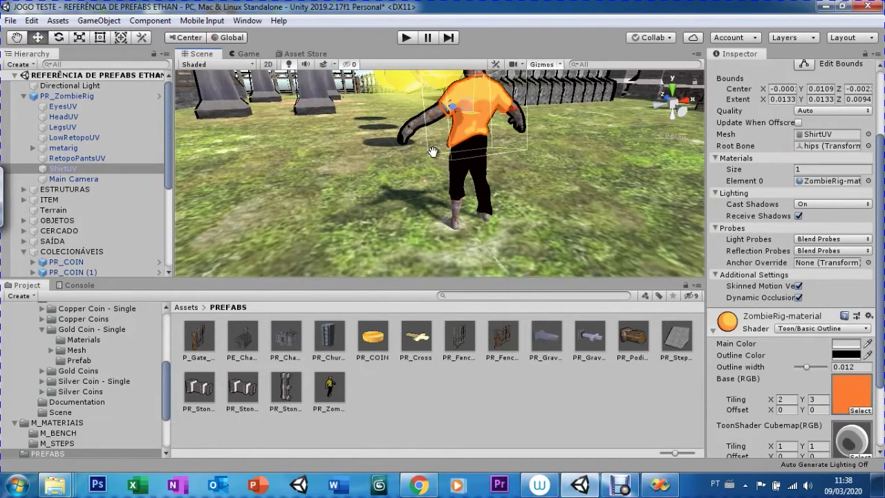
# Raise the RetopoPantsUV material's outline width from 0.005 to 0.012.
pyautogui.click(456, 181)
pyautogui.click(458, 182)
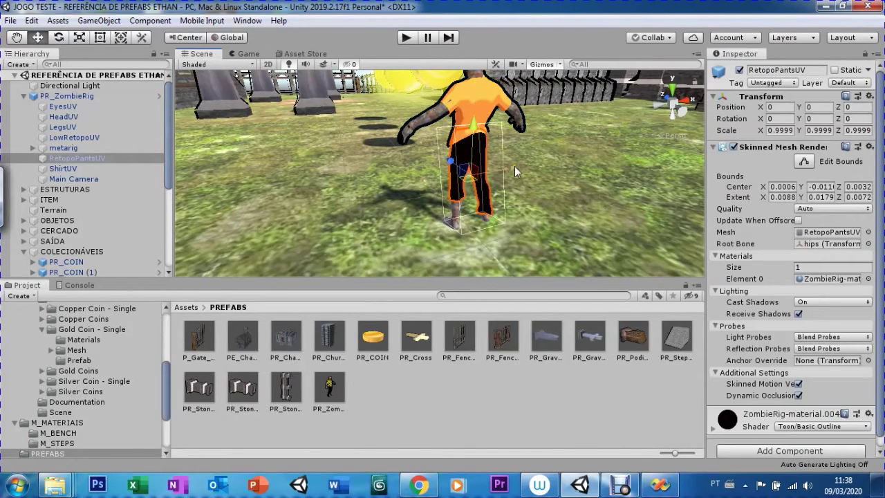
pyautogui.scroll(-1, 850, 377)
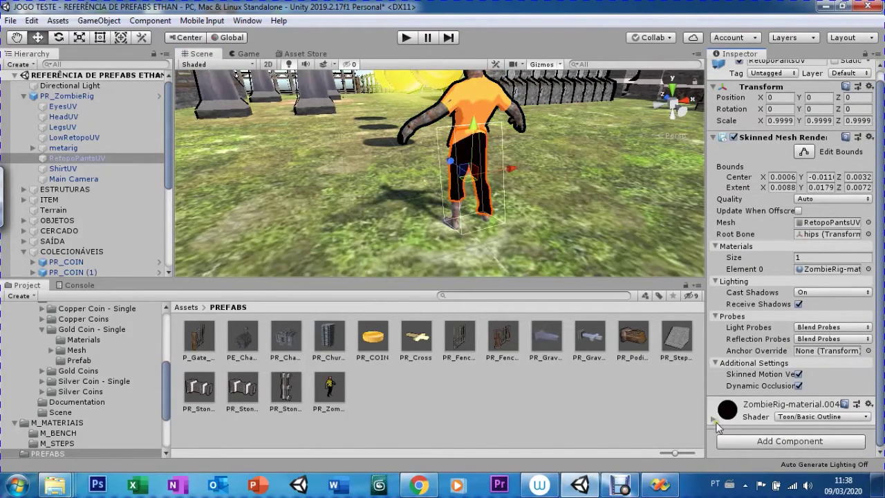
pyautogui.scroll(-5, 844, 394)
pyautogui.scroll(-1, 842, 388)
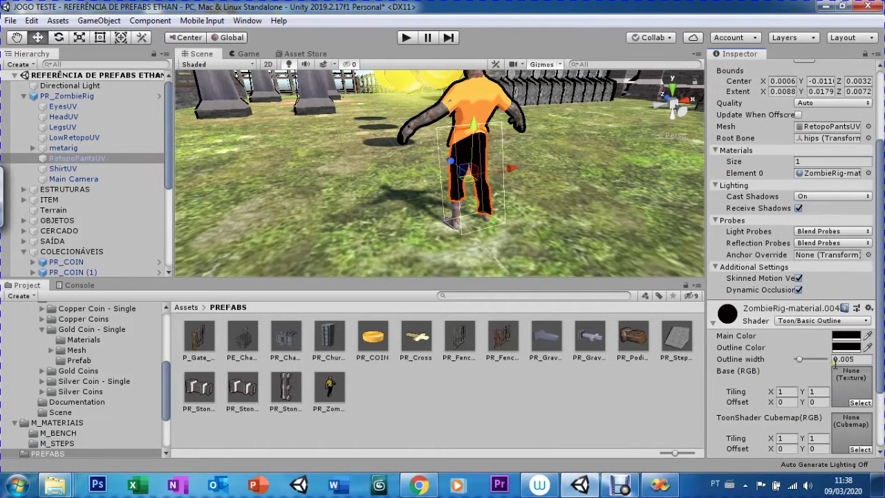
pyautogui.moveTo(842, 357); pyautogui.dragTo(881, 349)
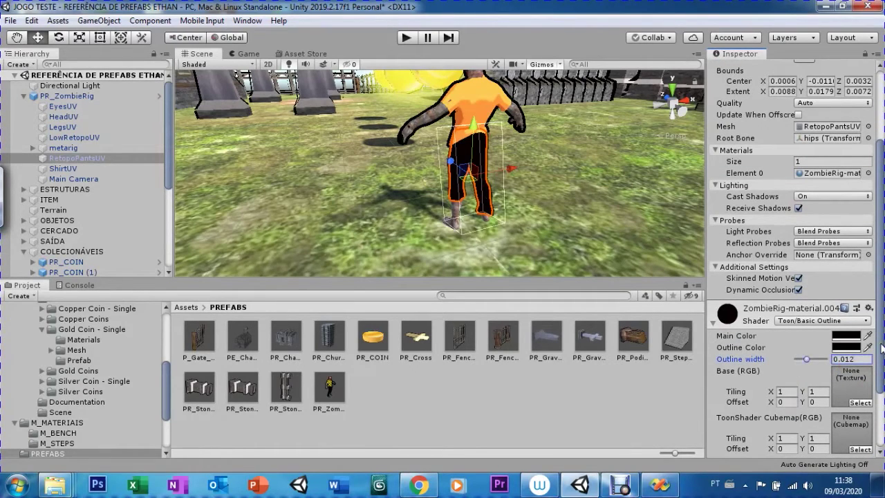
pyautogui.click(456, 217)
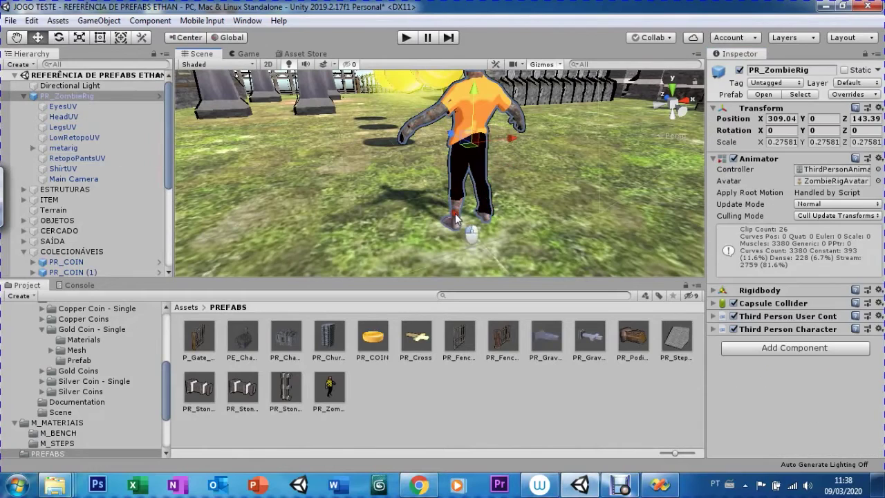
# Apply the Toon > Basic Outline shader to the LegsUV material.
pyautogui.click(455, 216)
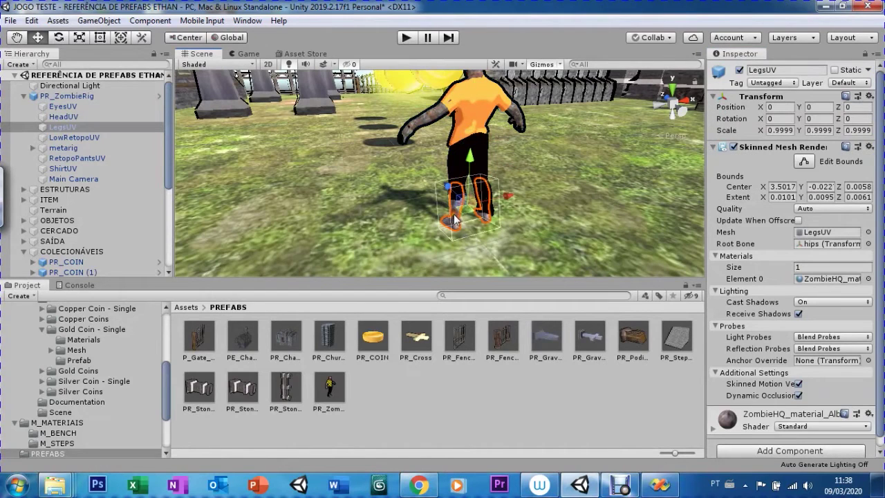
pyautogui.click(792, 426)
pyautogui.click(730, 437)
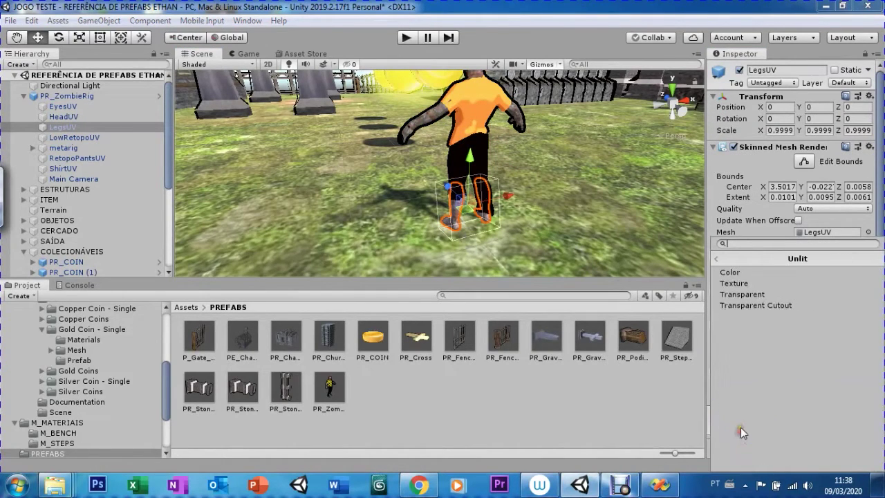
pyautogui.click(716, 259)
pyautogui.click(728, 427)
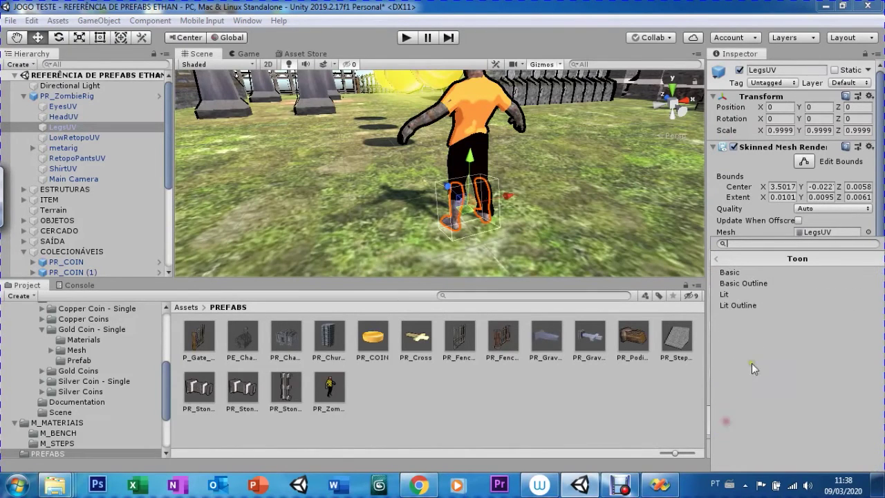
pyautogui.click(735, 283)
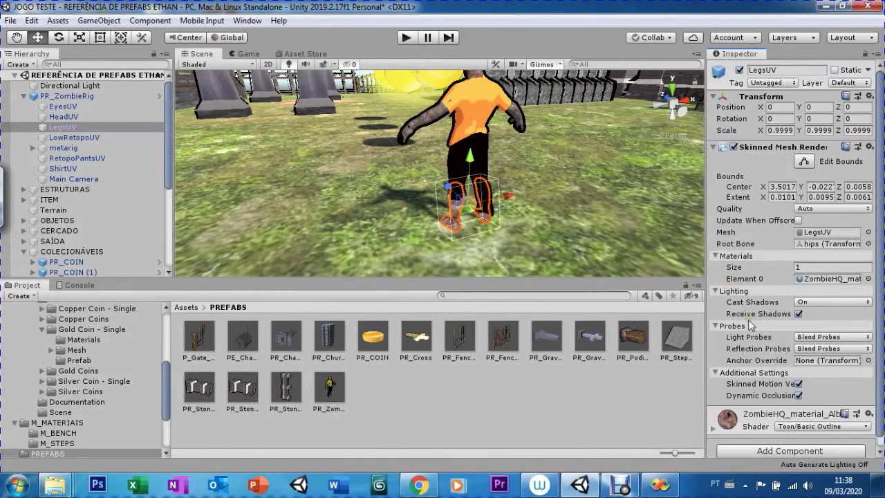
# Set the legs material's outline width to 0.012.
pyautogui.scroll(-1, 877, 405)
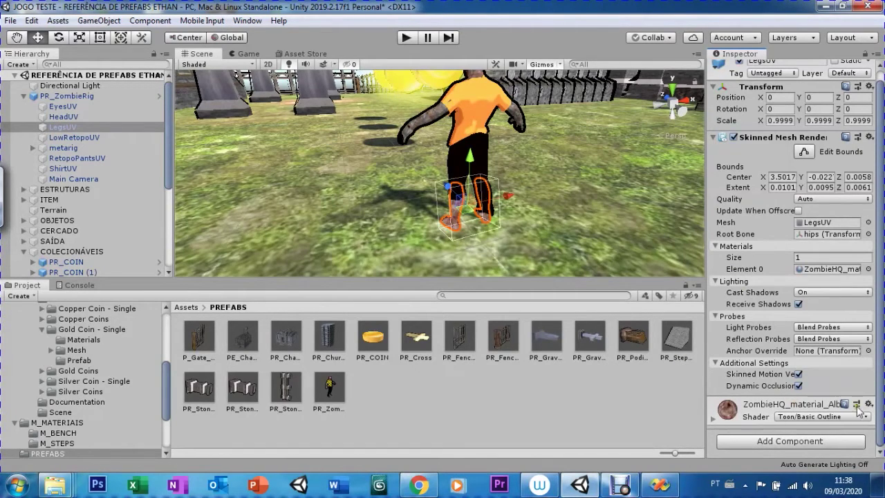
pyautogui.click(712, 419)
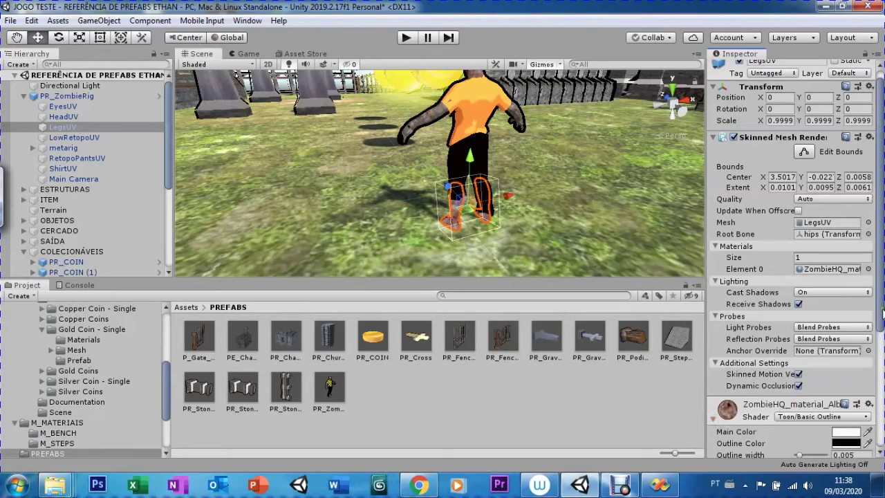
pyautogui.scroll(-3, 880, 341)
pyautogui.write('0.012')
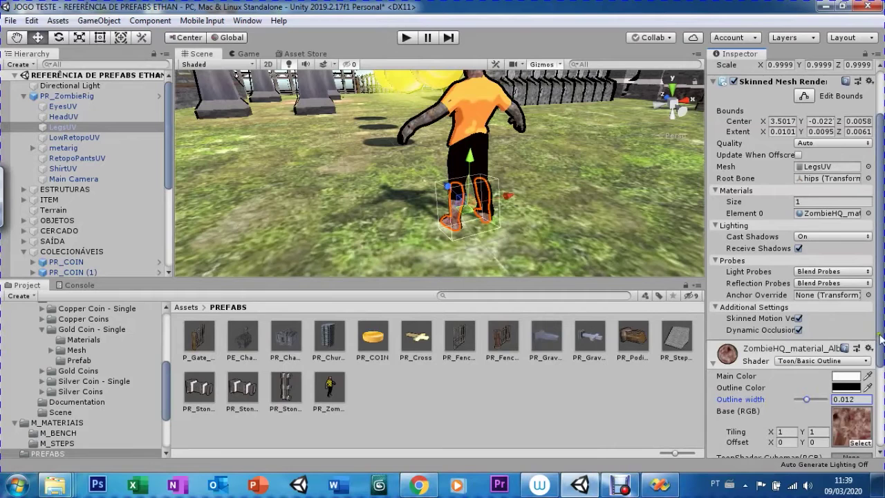
pyautogui.scroll(-2, 874, 353)
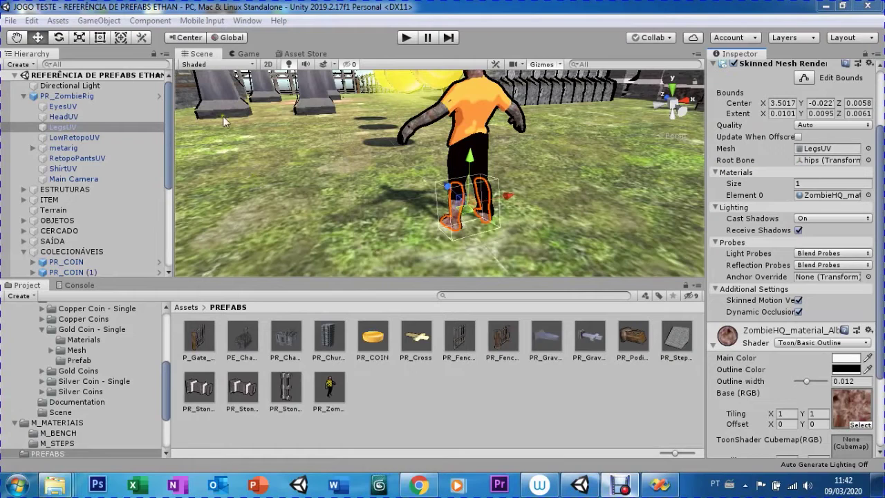
pyautogui.click(164, 159)
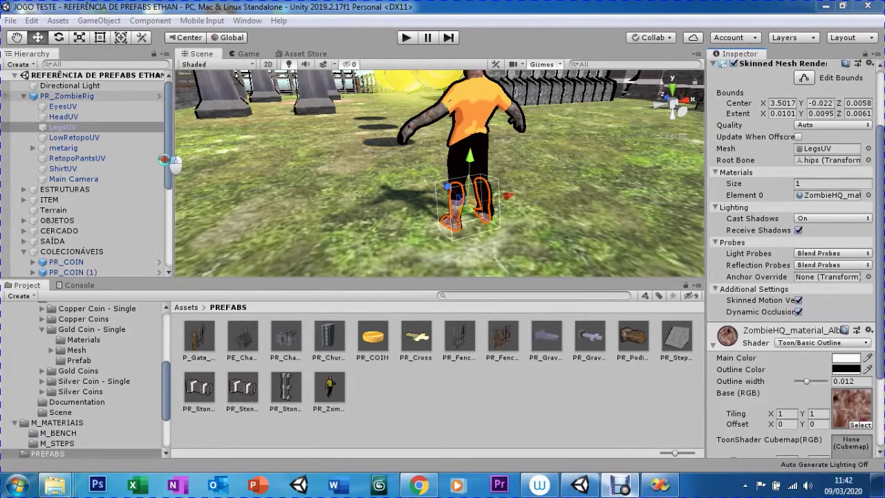
# Collapse PR_ZombieRig in the Hierarchy, frame the graveyard and coins, and switch to the Move tool.
pyautogui.scroll(-4, 166, 176)
pyautogui.scroll(-1, 163, 166)
pyautogui.scroll(4, 152, 159)
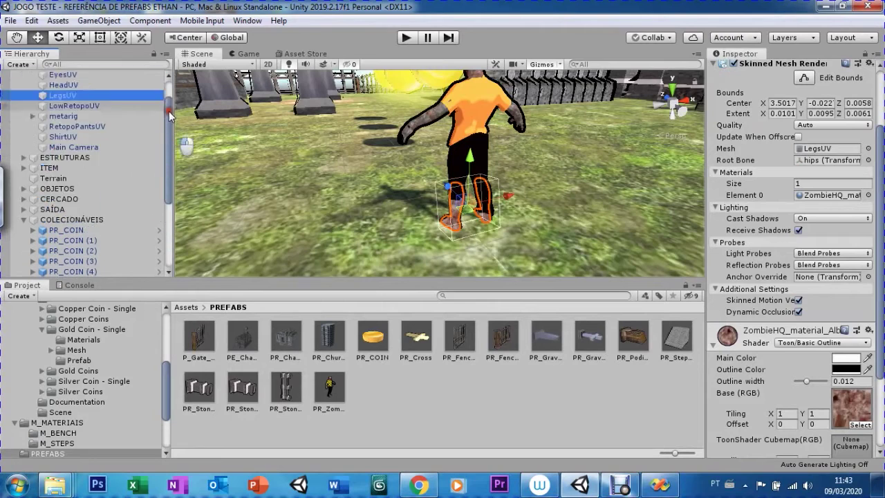
pyautogui.scroll(1, 145, 152)
pyautogui.click(25, 86)
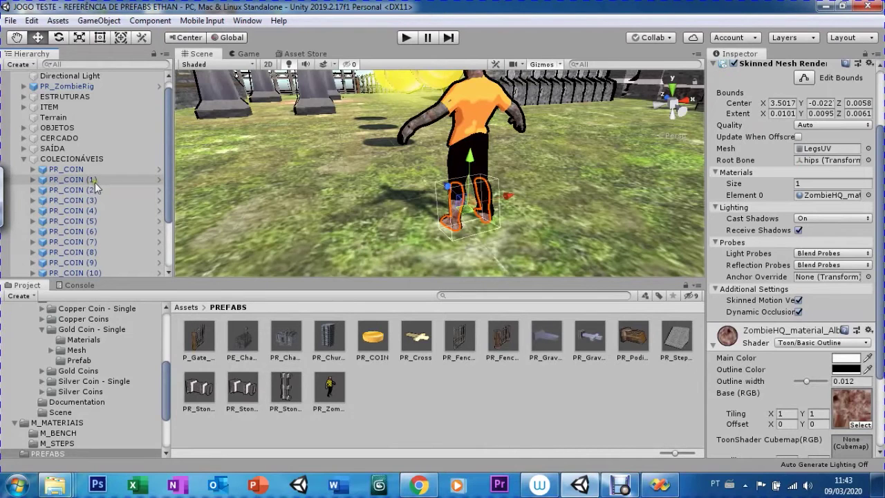
pyautogui.scroll(-10, 506, 190)
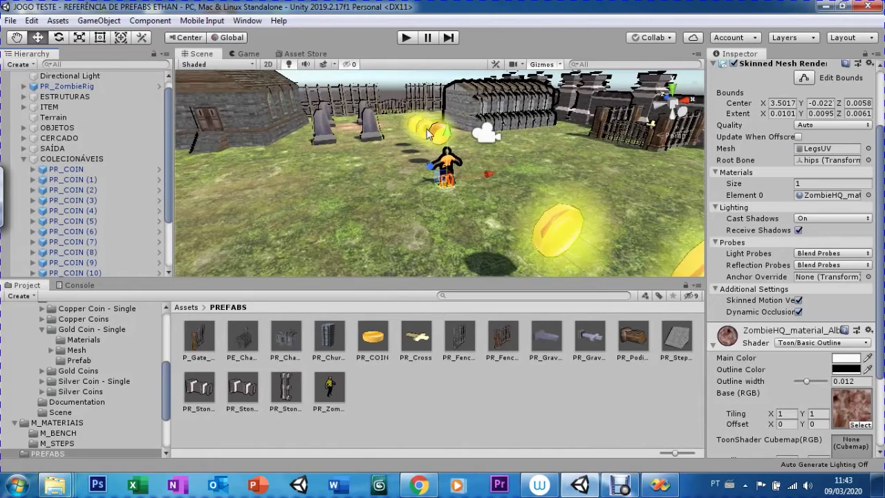
pyautogui.moveTo(311, 176)
pyautogui.mouseDown()
pyautogui.moveTo(350, 211)
pyautogui.moveTo(304, 152)
pyautogui.mouseUp()
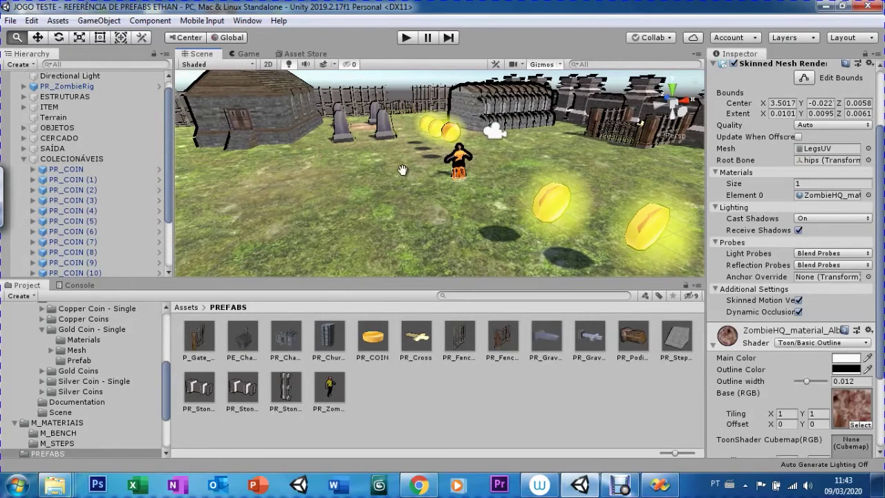
pyautogui.scroll(3, 878, 180)
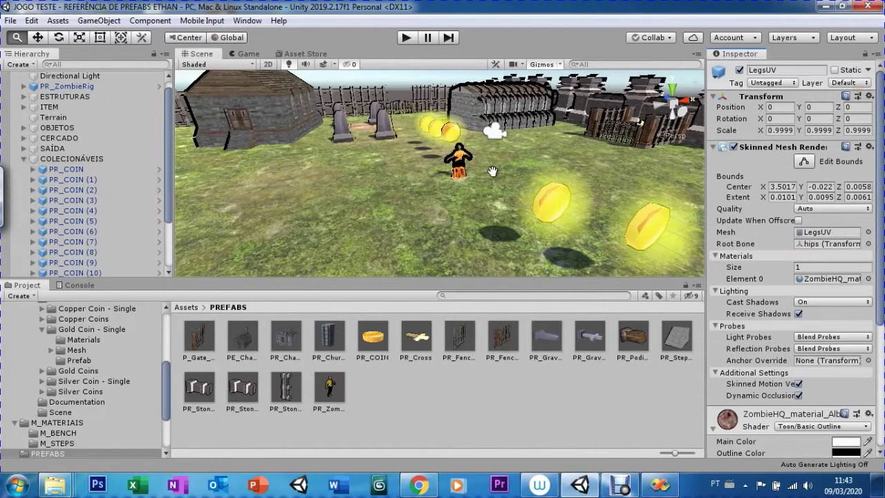
pyautogui.press('w')
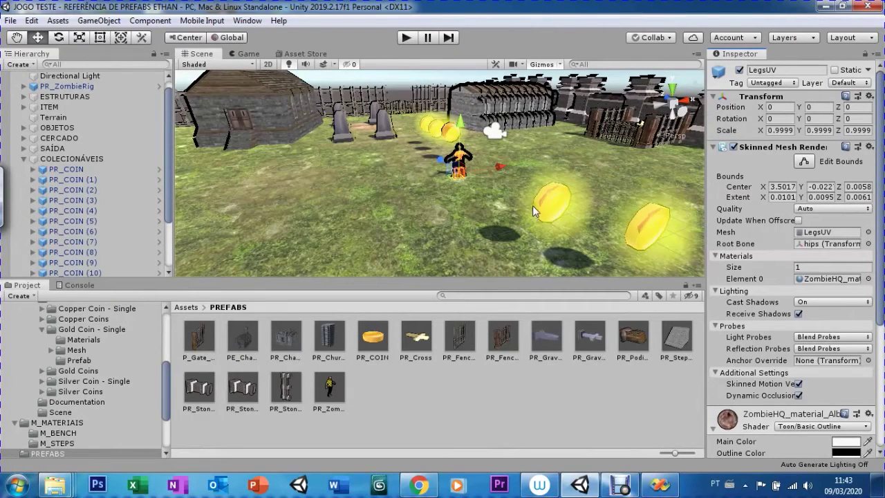
# Add and save a new tag named TAG_COIN in the project's Tags & Layers.
pyautogui.click(761, 83)
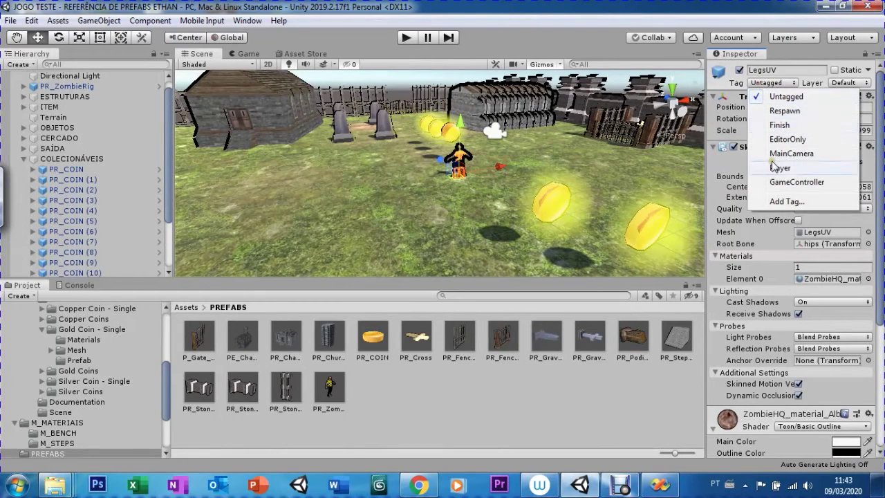
pyautogui.click(775, 200)
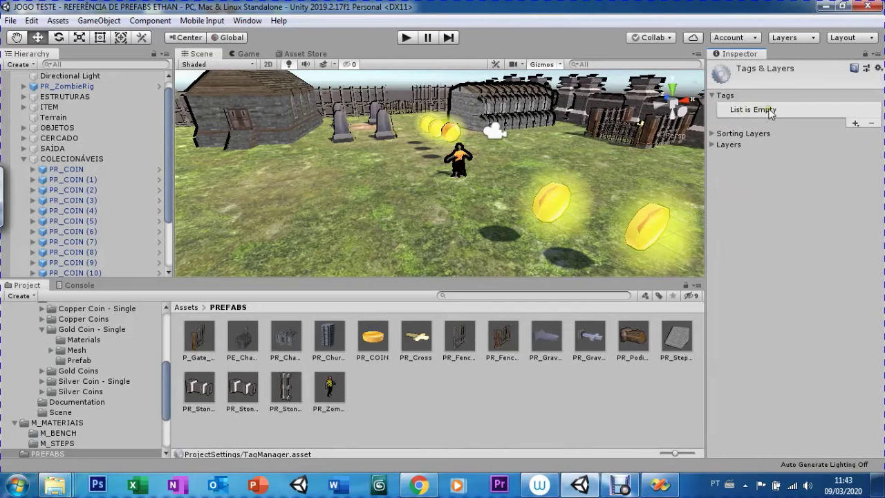
pyautogui.click(852, 125)
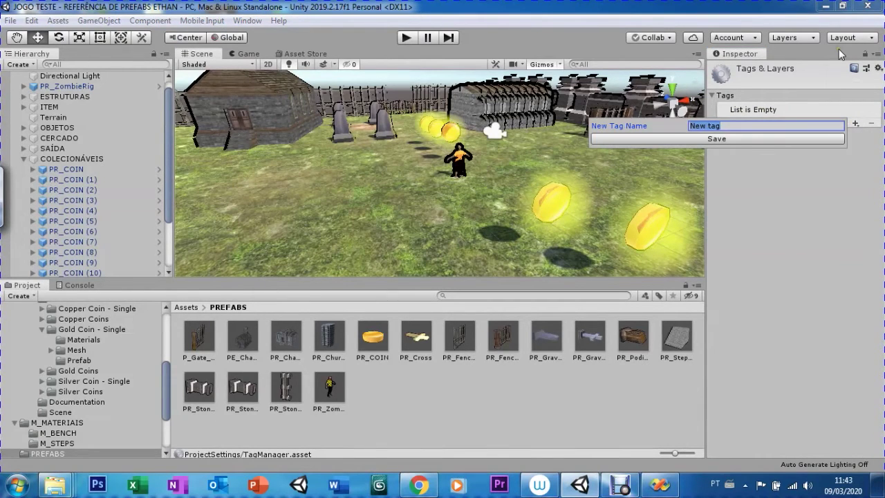
pyautogui.write('COIN')
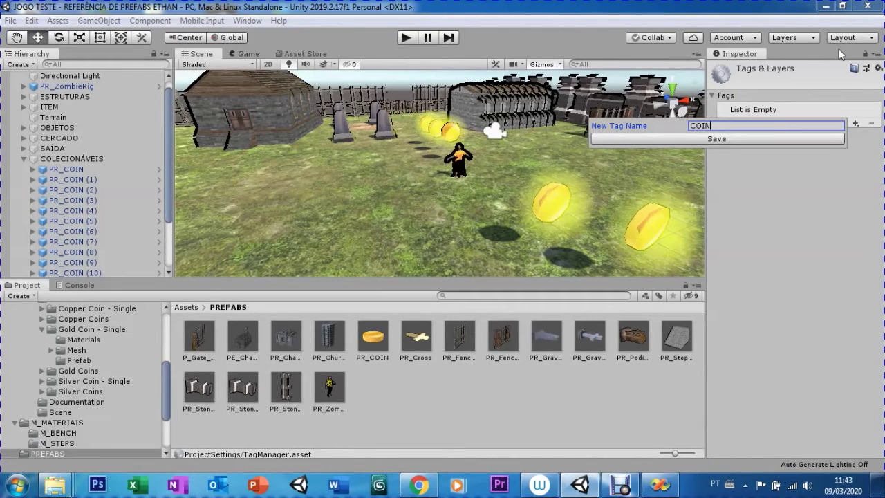
pyautogui.press('BackSpace')
pyautogui.press('BackSpace')
pyautogui.press('BackSpace')
pyautogui.write('C')
pyautogui.press('BackSpace')
pyautogui.write('T')
pyautogui.write('N')
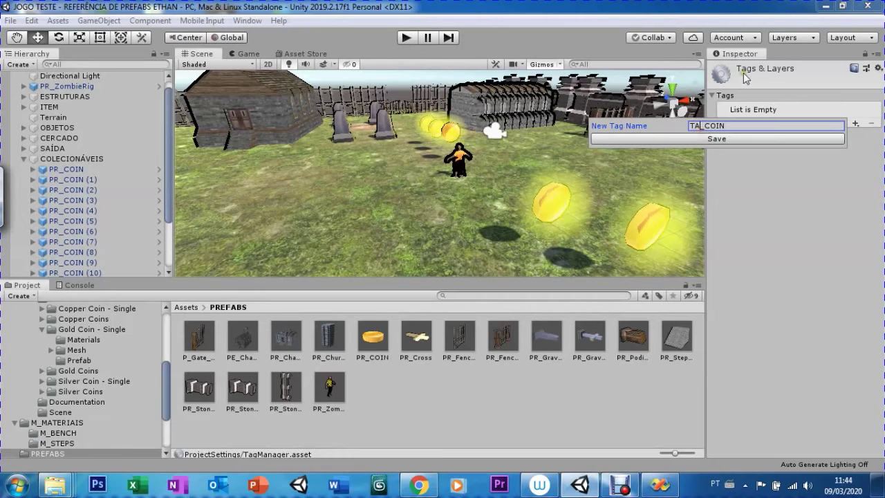
pyautogui.write('G')
pyautogui.click(724, 141)
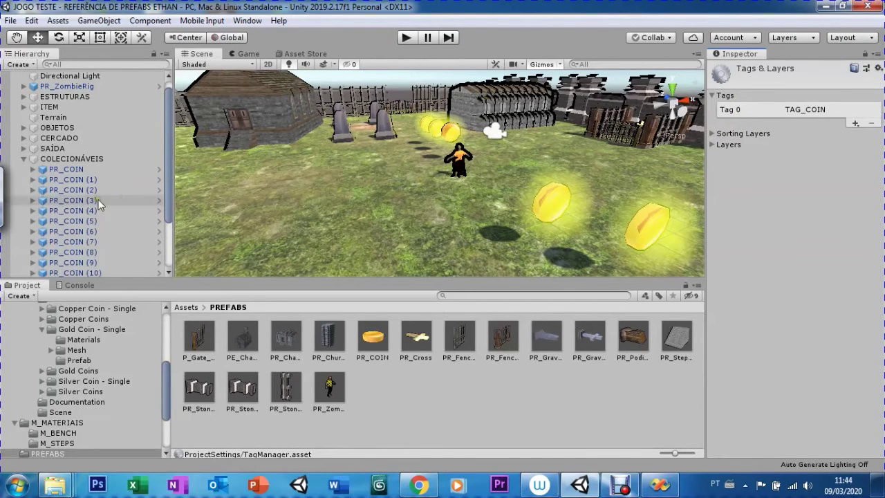
pyautogui.moveTo(167, 205); pyautogui.dragTo(167, 239)
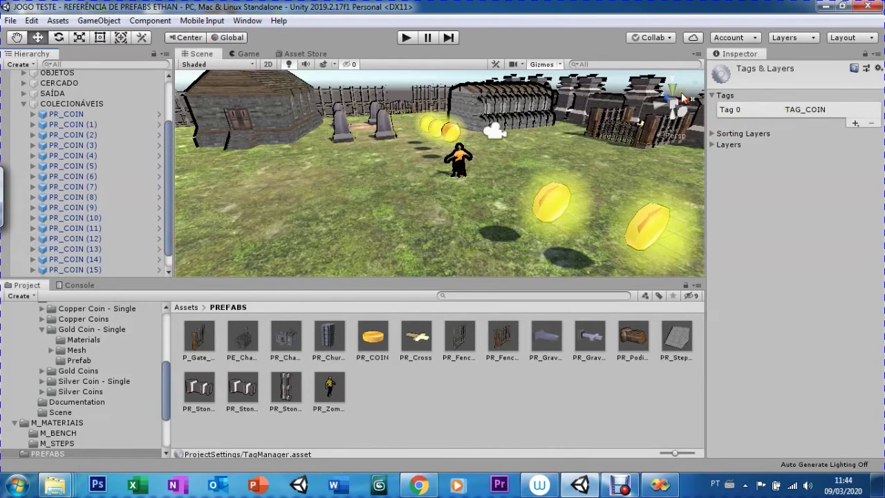
# Select PR_COIN through PR_COIN (17) and assign them all the TAG_COIN tag.
pyautogui.click(48, 118)
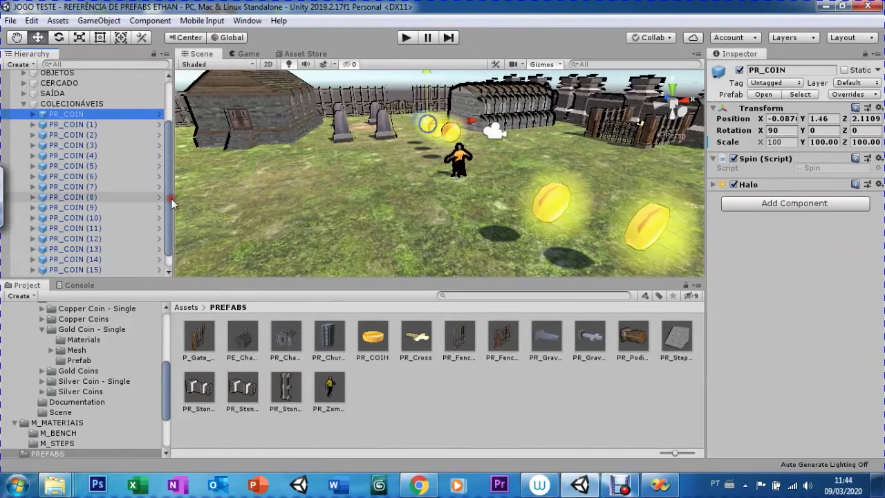
pyautogui.scroll(-1, 168, 201)
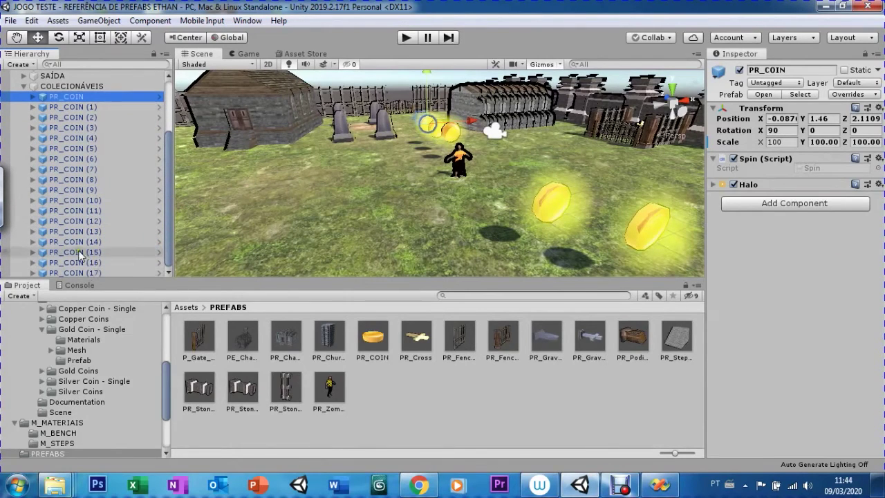
pyautogui.keyDown('shift'); pyautogui.click(74, 272); pyautogui.keyUp('shift')
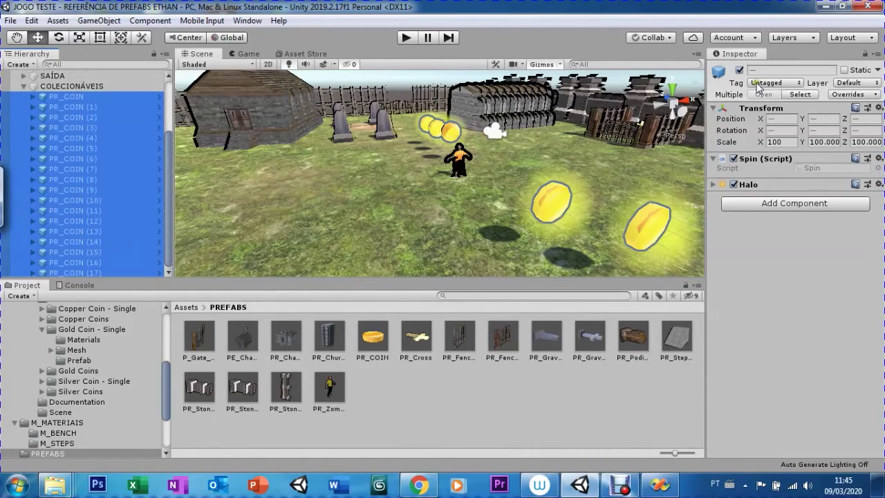
pyautogui.click(758, 84)
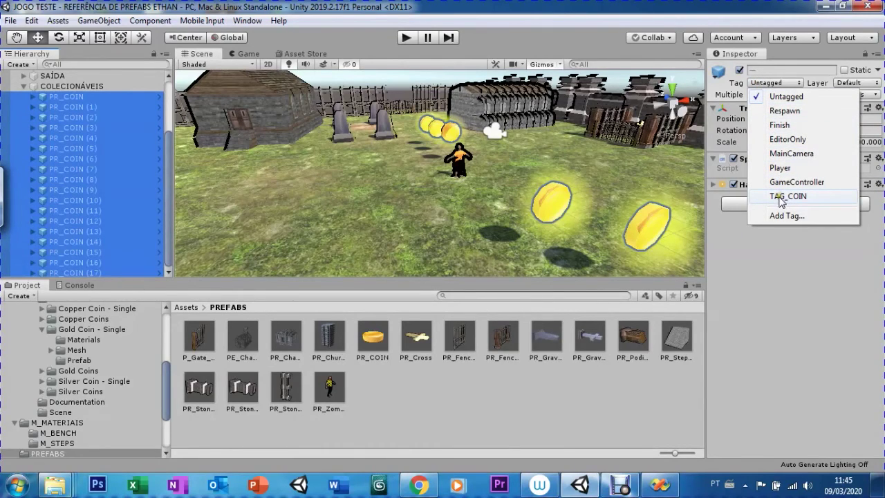
pyautogui.click(778, 197)
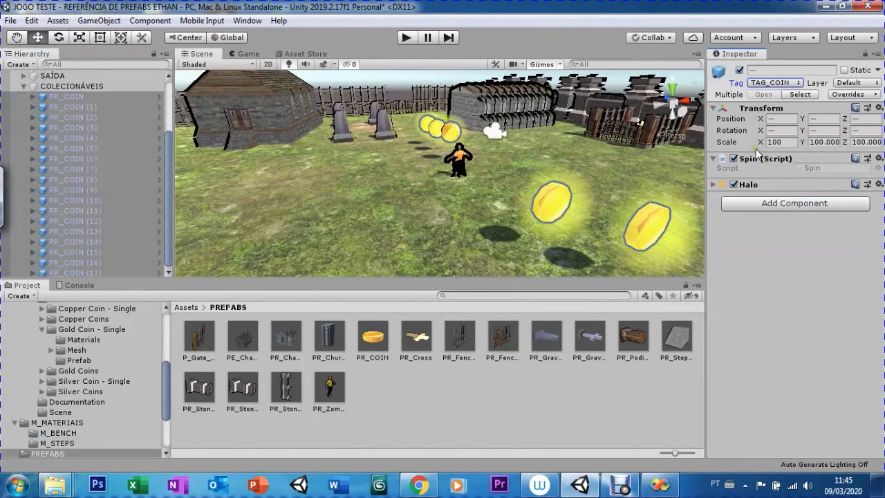
# Collapse the COLECIONÁVEIS group and zoom the scene toward the cross.
pyautogui.click(24, 88)
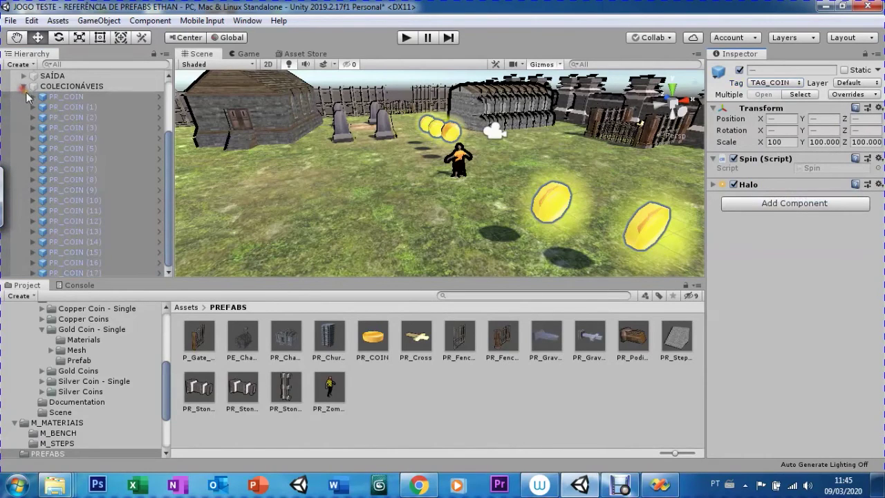
pyautogui.click(24, 87)
pyautogui.scroll(-3, 480, 199)
pyautogui.scroll(-3, 481, 201)
pyautogui.scroll(-3, 481, 200)
pyautogui.scroll(-3, 481, 201)
pyautogui.scroll(-2, 481, 200)
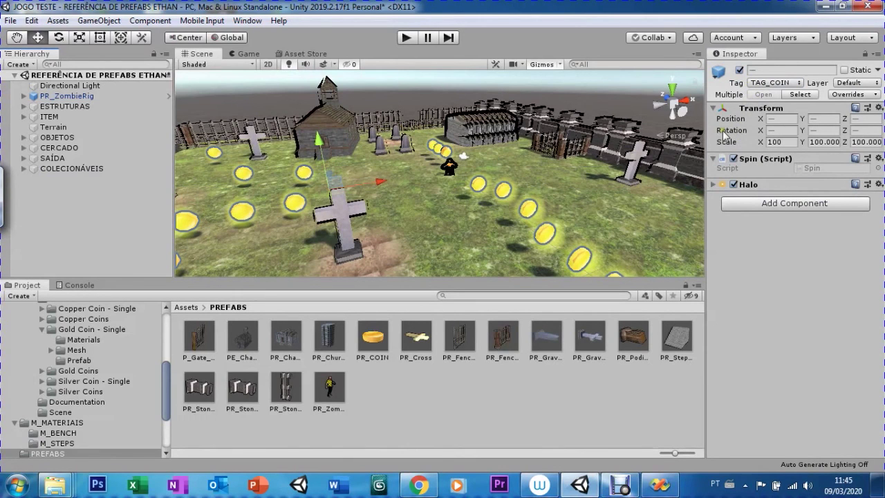
pyautogui.click(15, 38)
pyautogui.scroll(5, 309, 169)
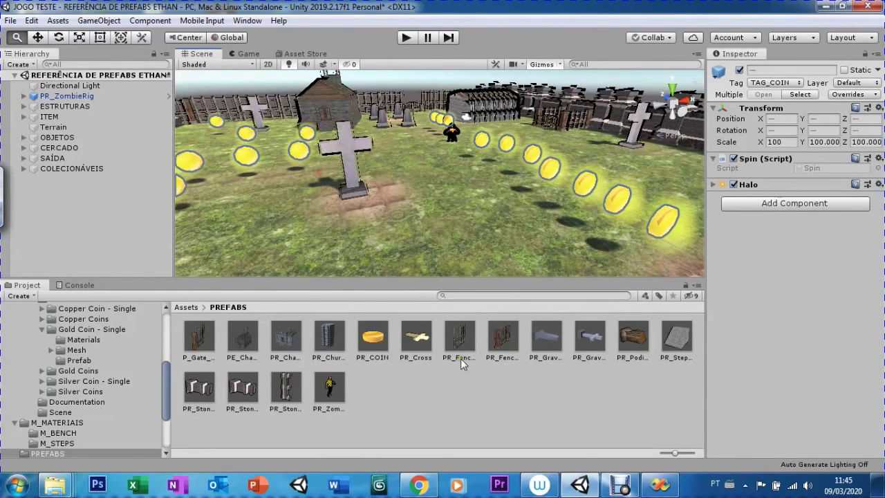